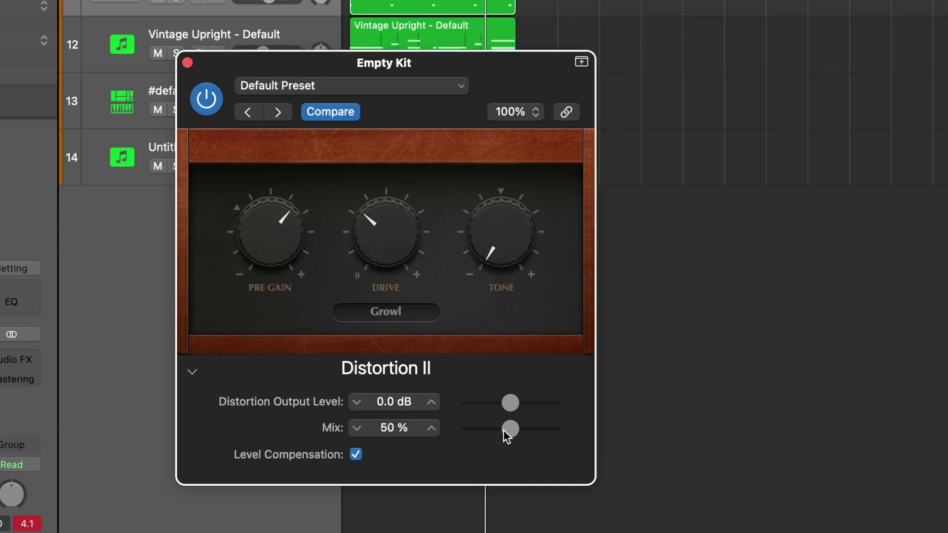
- Set the Distortion II mix to 44 %, switch the plug-in back on and close its window
drag(504, 431, 498, 432)
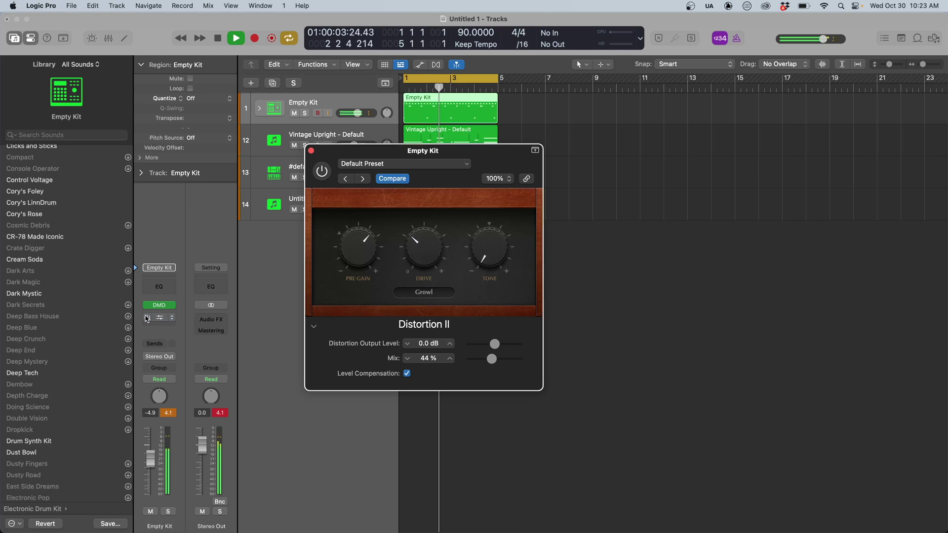
click(147, 319)
click(311, 151)
- Insert a stereo Distortion plug-in after Distortion II on the Empty Kit channel
click(159, 330)
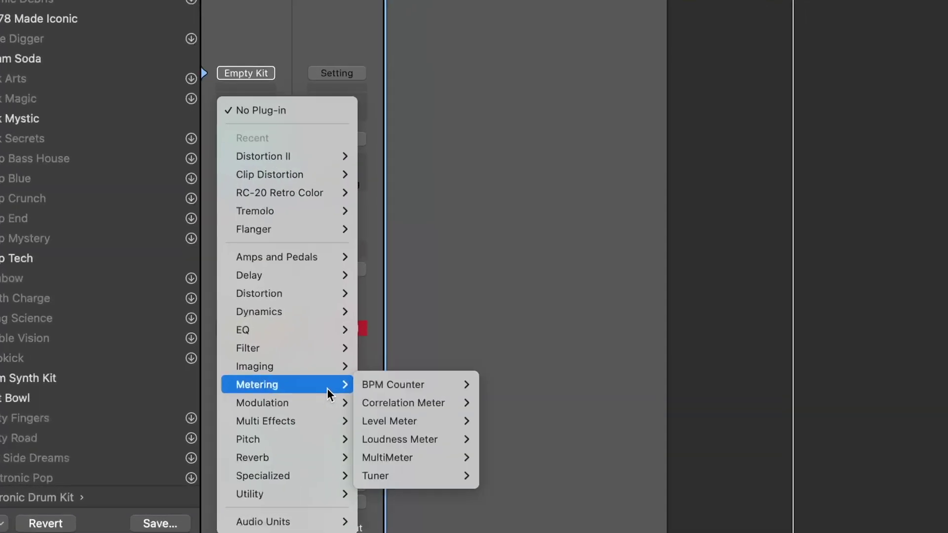
mouse_move(203, 422)
mouse_move(318, 312)
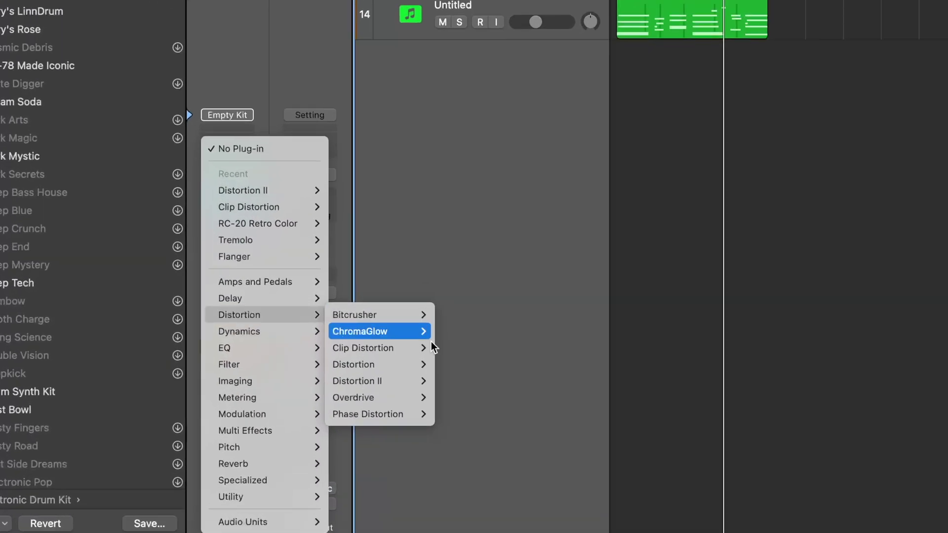
mouse_move(420, 367)
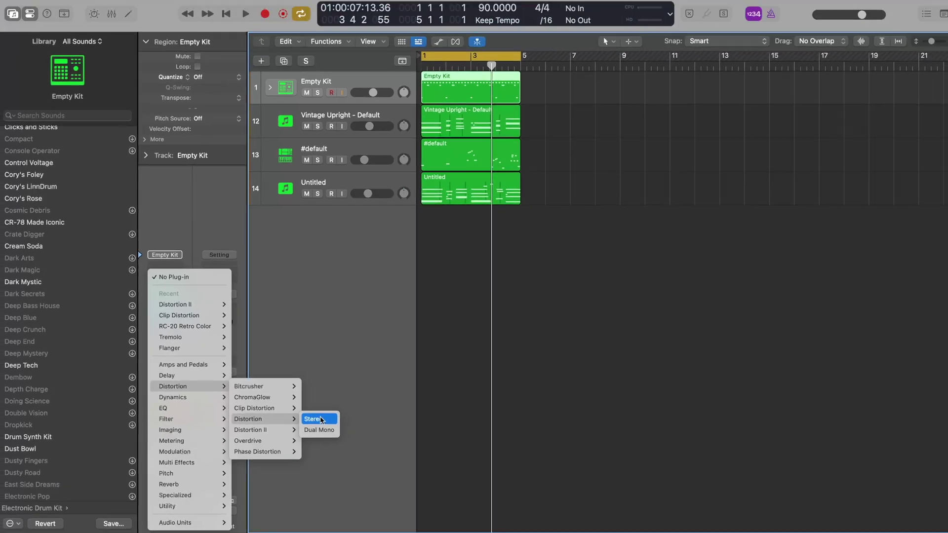
click(494, 348)
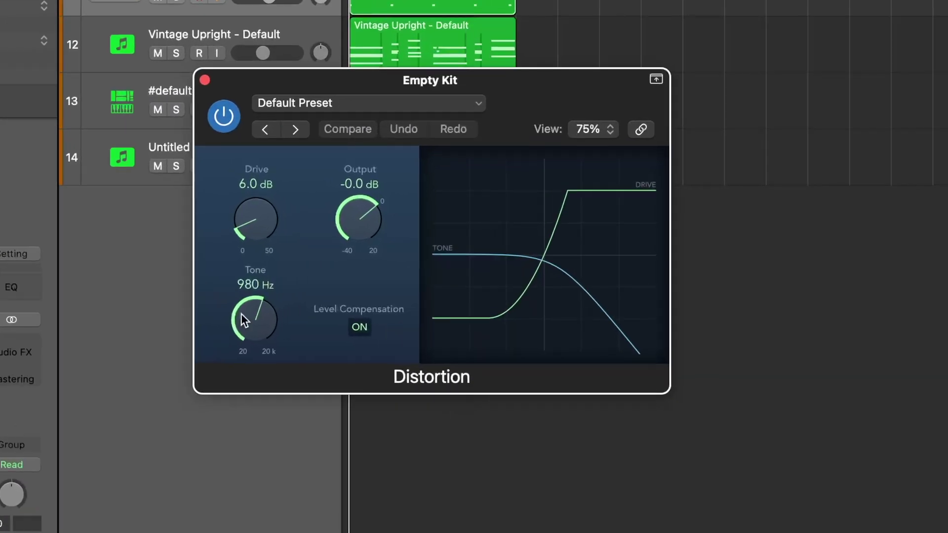
- Set the Distortion plug-in's Tone to 20000 Hz and lower its Drive while the loop plays
key(space)
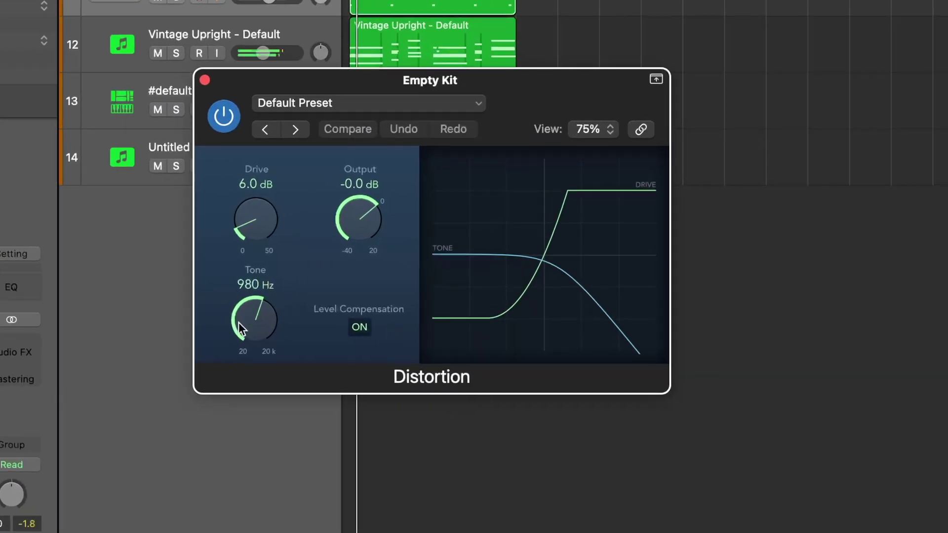
drag(257, 319, 255, 218)
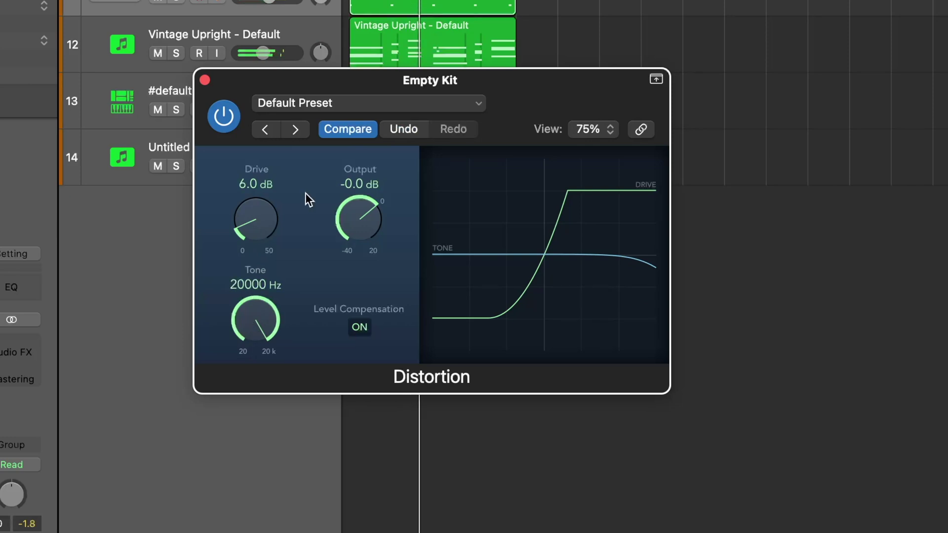
drag(259, 222, 251, 292)
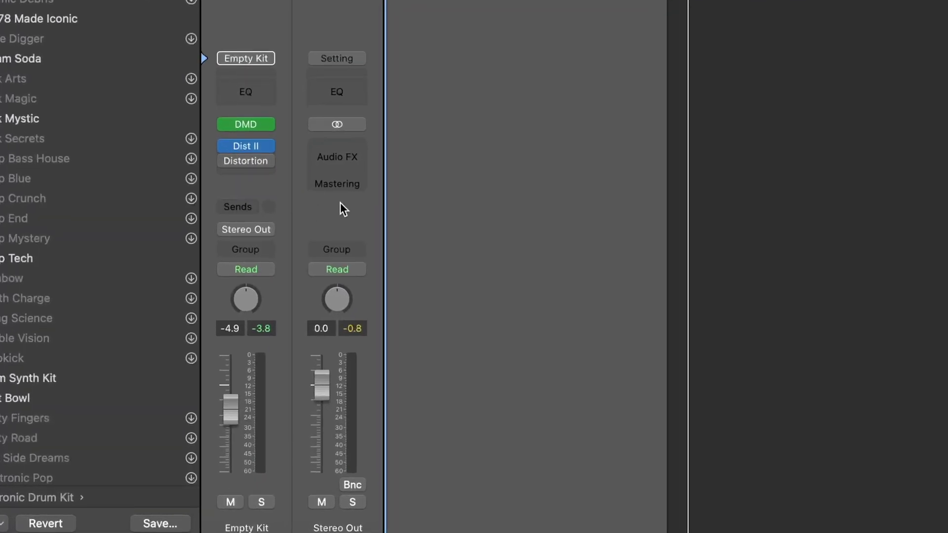
- Add a Bus 4 send to the Empty Kit channel and move its Distortion plug-in onto the Aux 4 channel
click(247, 207)
mouse_move(253, 238)
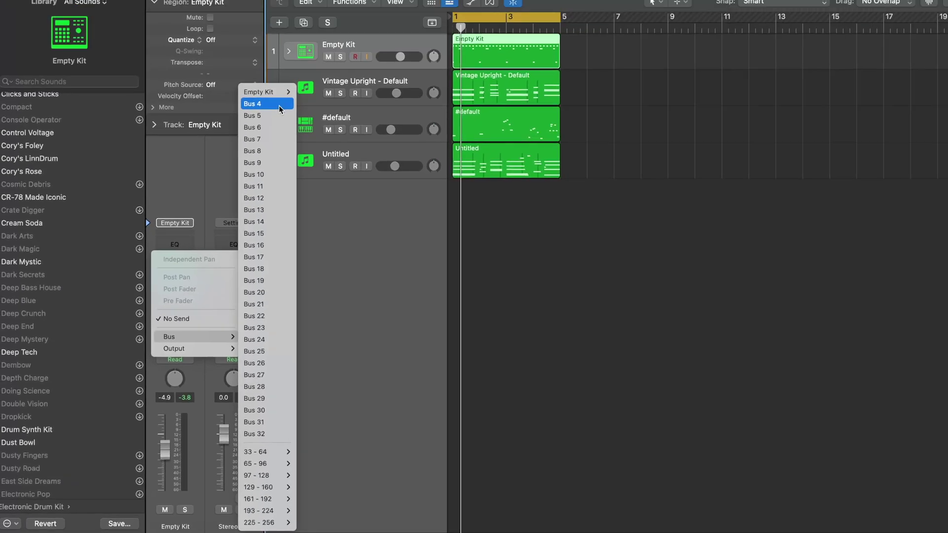
click(256, 103)
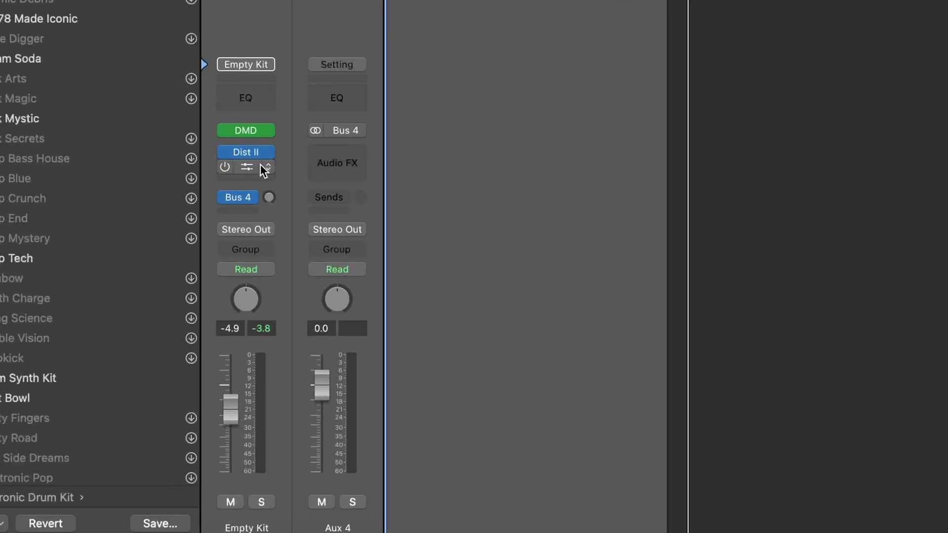
drag(234, 165, 335, 147)
mouse_move(318, 171)
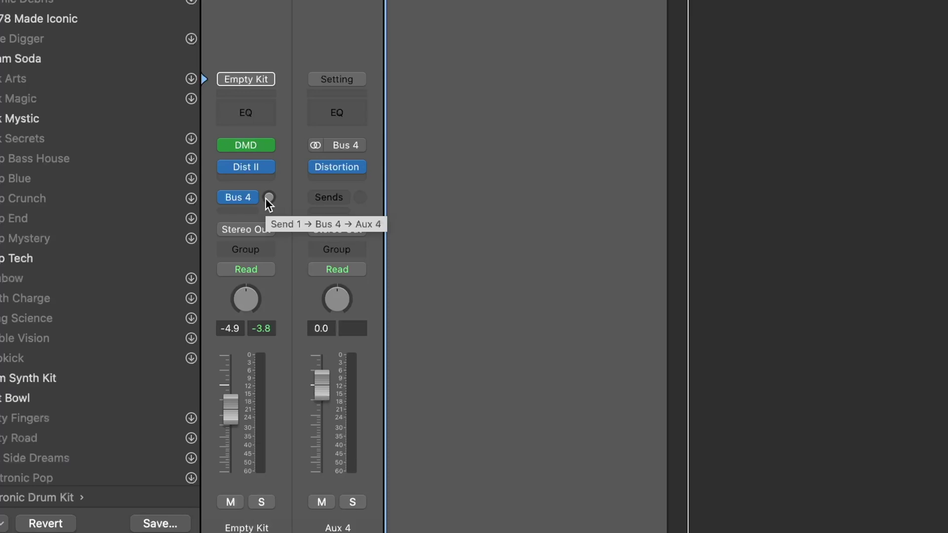
- Play the loop and audition the Empty Kit's Bus 4 send, raising it to 6.0 dB and lowering it to -10.5 dB
key(space)
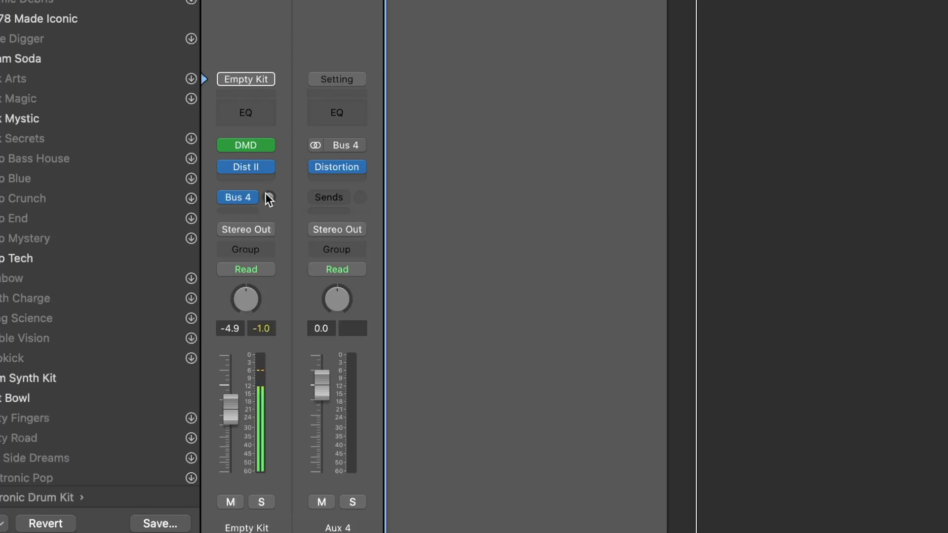
drag(265, 194, 291, 110)
drag(271, 196, 270, 109)
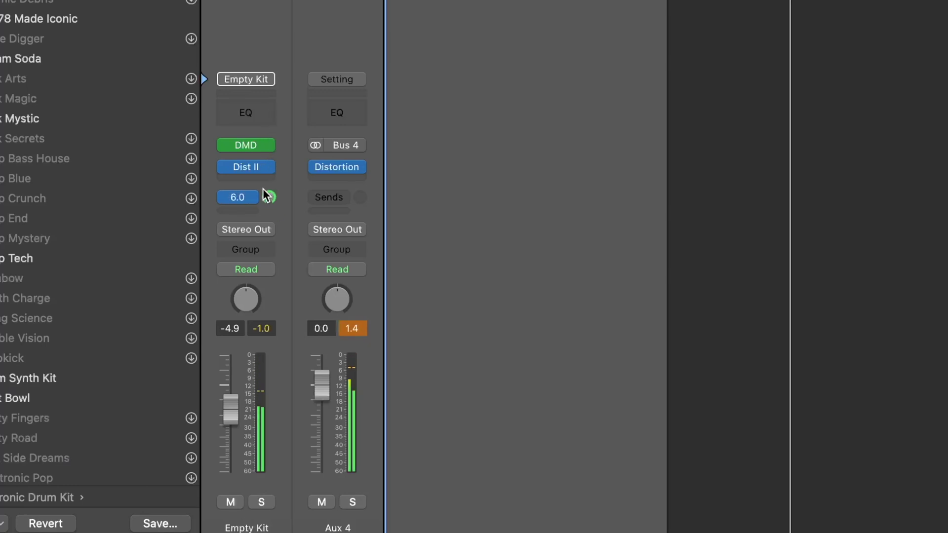
drag(268, 196, 244, 302)
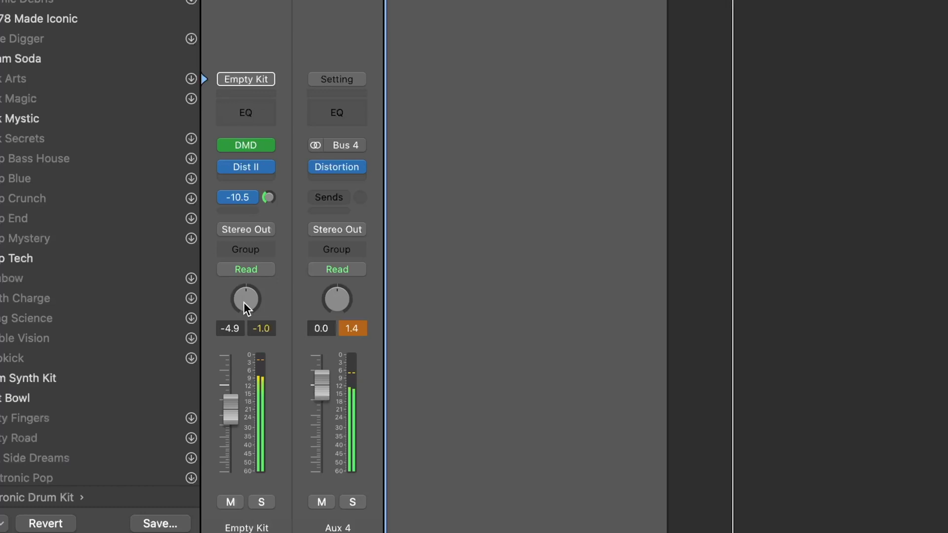
- Set the Drive of the Distortion on Aux 4 to 20.0 dB and readjust the Empty Kit's Bus 4 send level
click(339, 167)
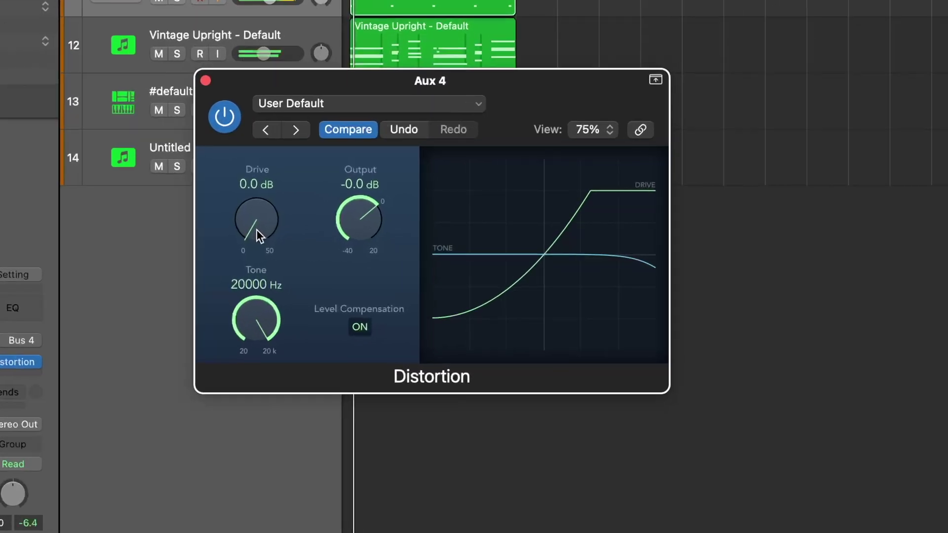
drag(257, 229, 261, 128)
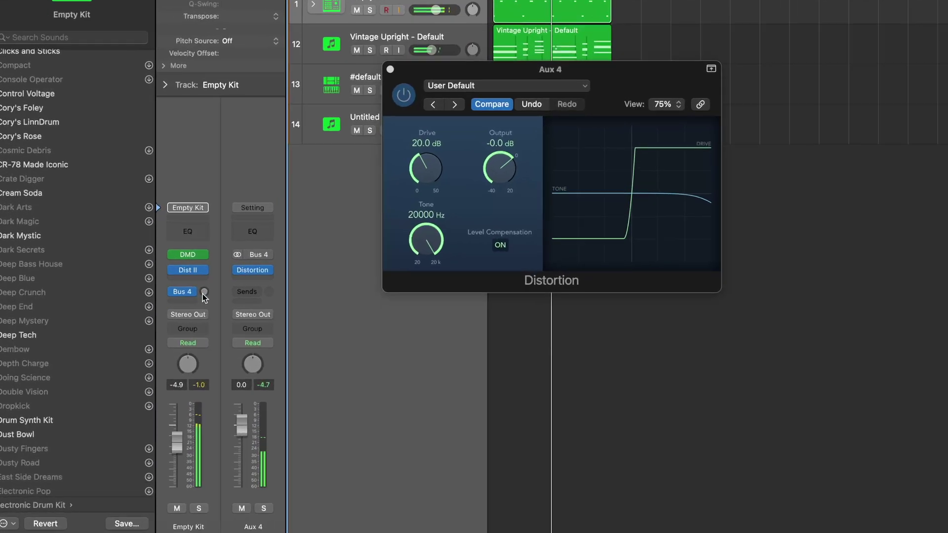
drag(171, 338, 170, 323)
mouse_move(265, 171)
mouse_down()
mouse_move(265, 151)
mouse_move(262, 167)
mouse_up()
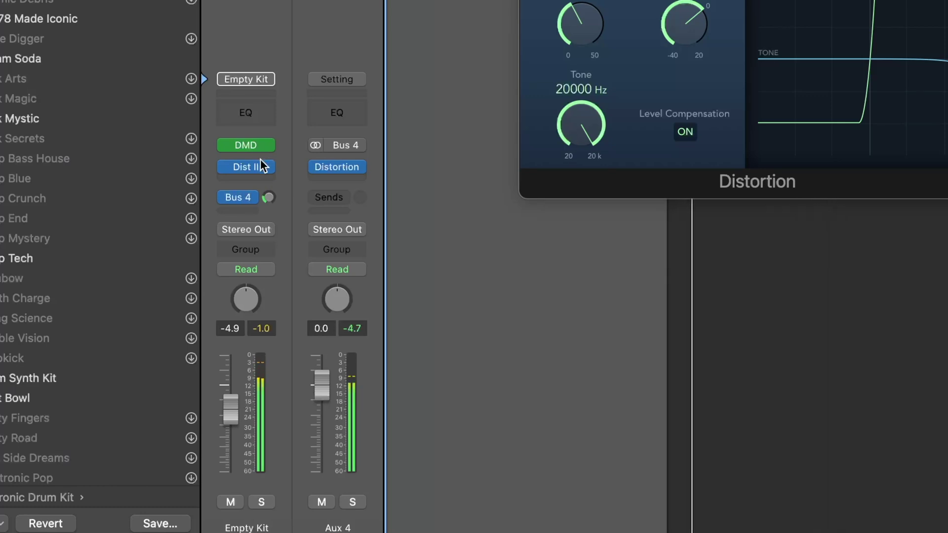
drag(266, 200, 263, 211)
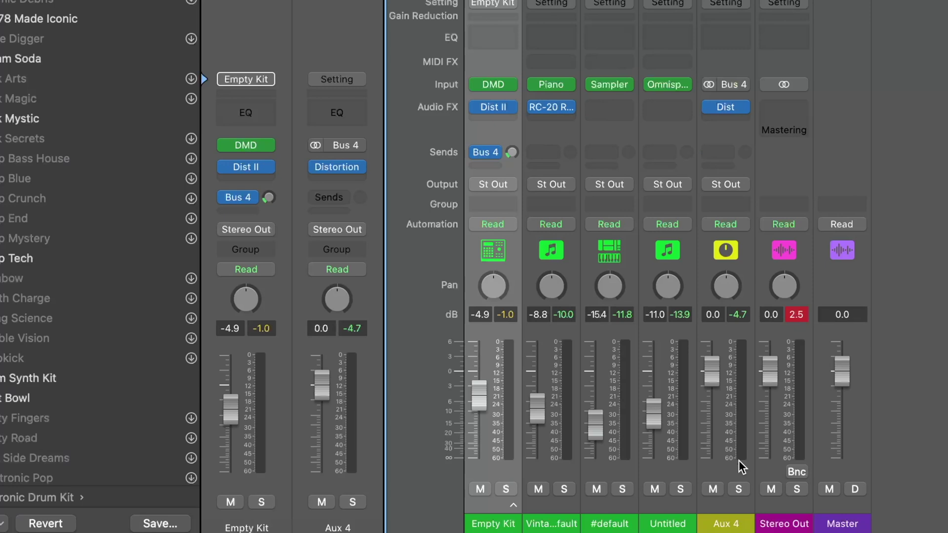
- Create an arrangement track for the Aux 4 channel strip
click(727, 521)
right_click(727, 521)
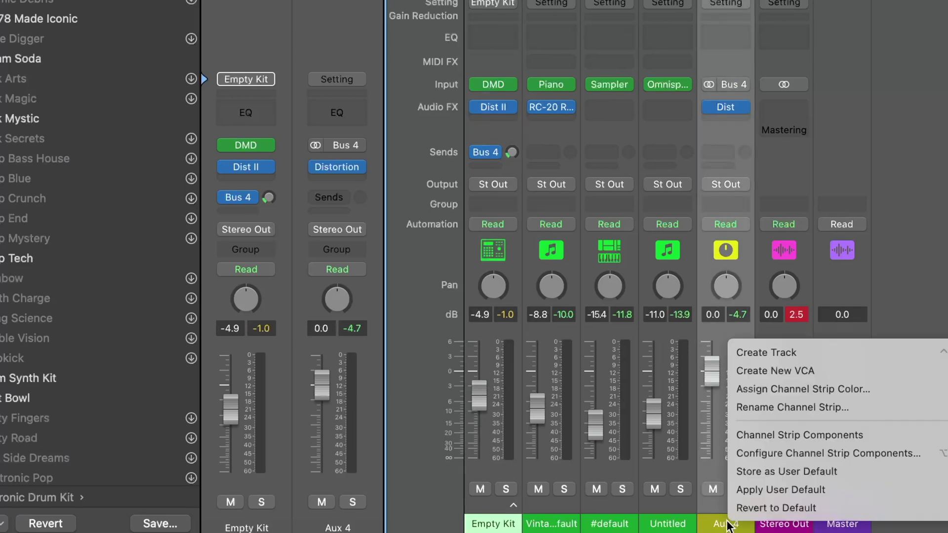
click(842, 352)
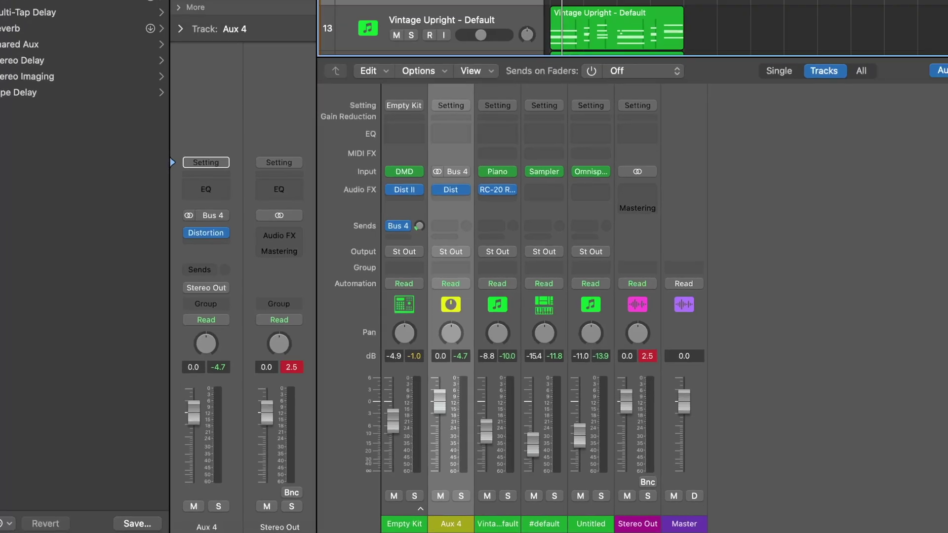
- Rename the new aux track Drum Saturation and hide the mixer
double_click(330, 106)
text(Drum Sa)
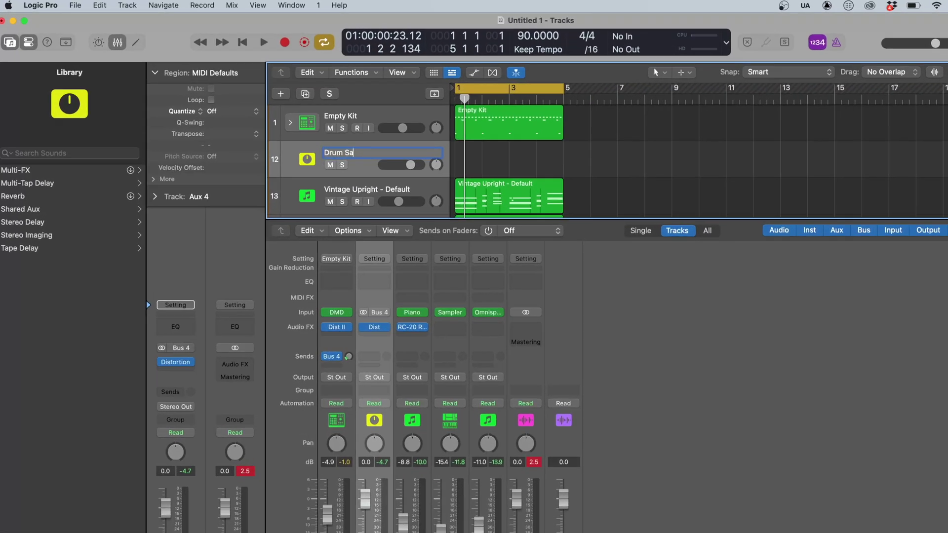
text(turation)
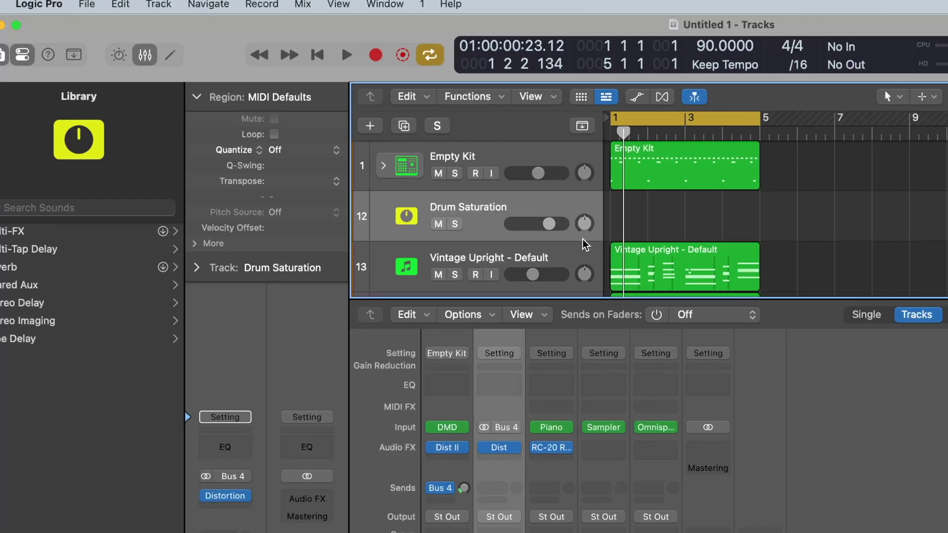
key(x)
key(space)
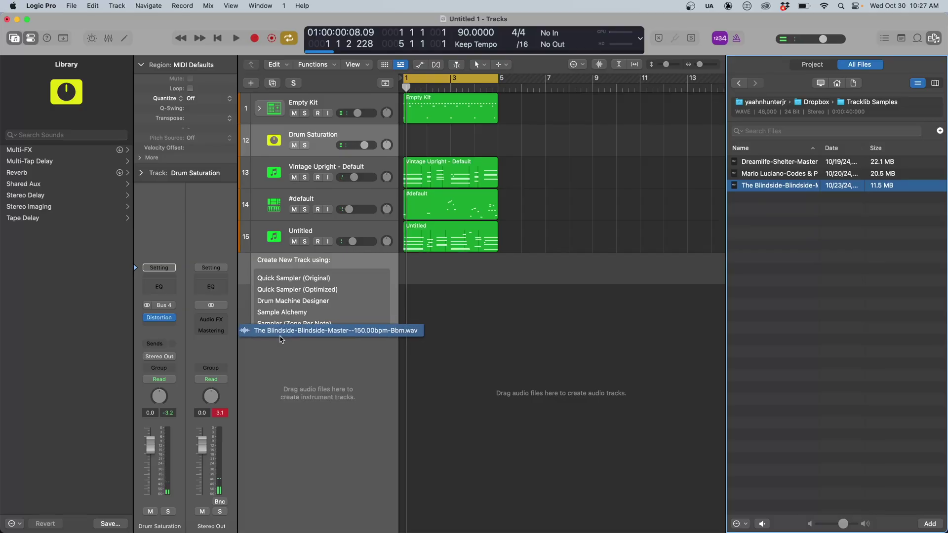
- Load the Blindside sample into a new Quick Sampler track and slice it by beat with a division of 2
drag(279, 337, 296, 283)
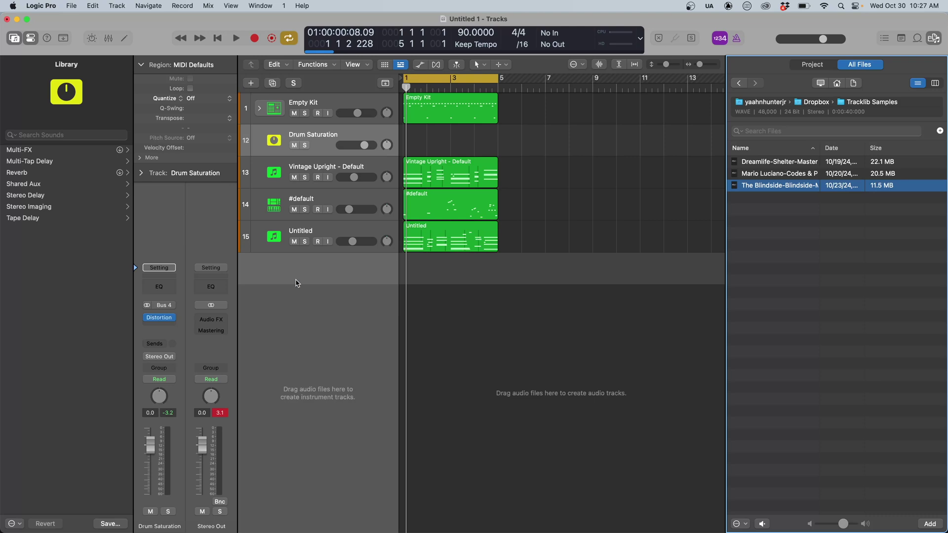
click(375, 273)
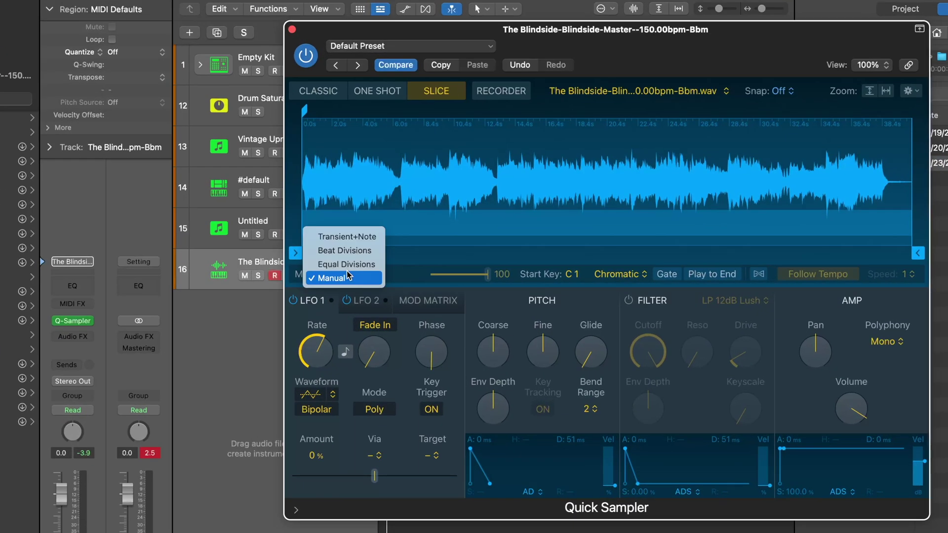
click(370, 252)
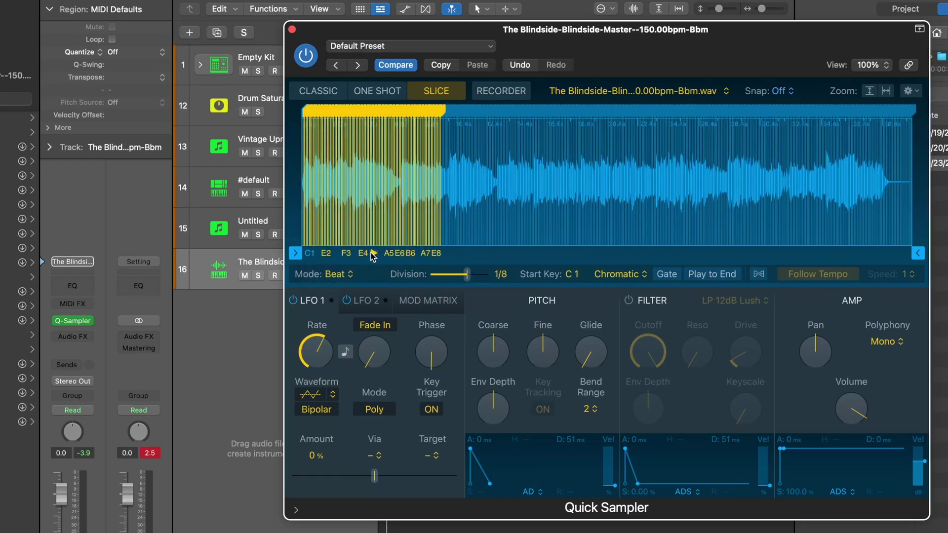
drag(452, 272, 433, 276)
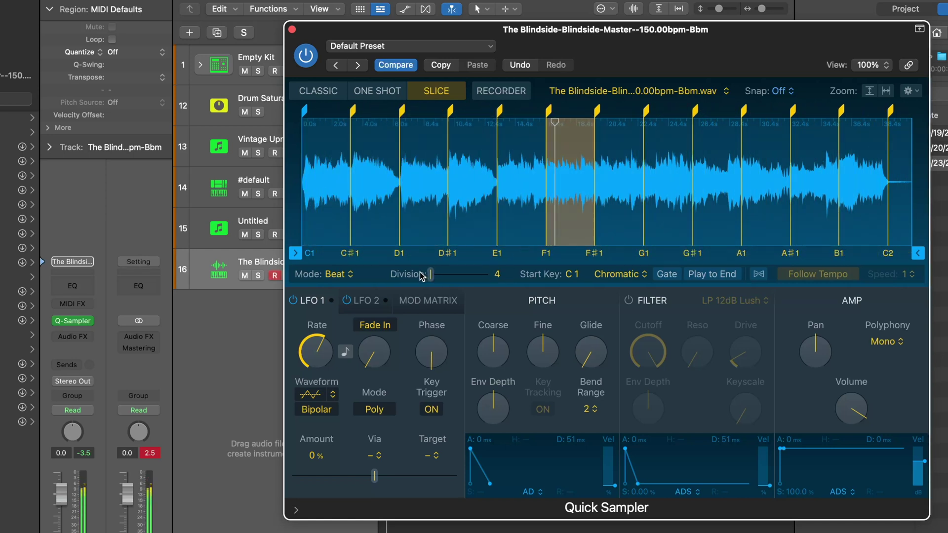
drag(431, 275, 437, 276)
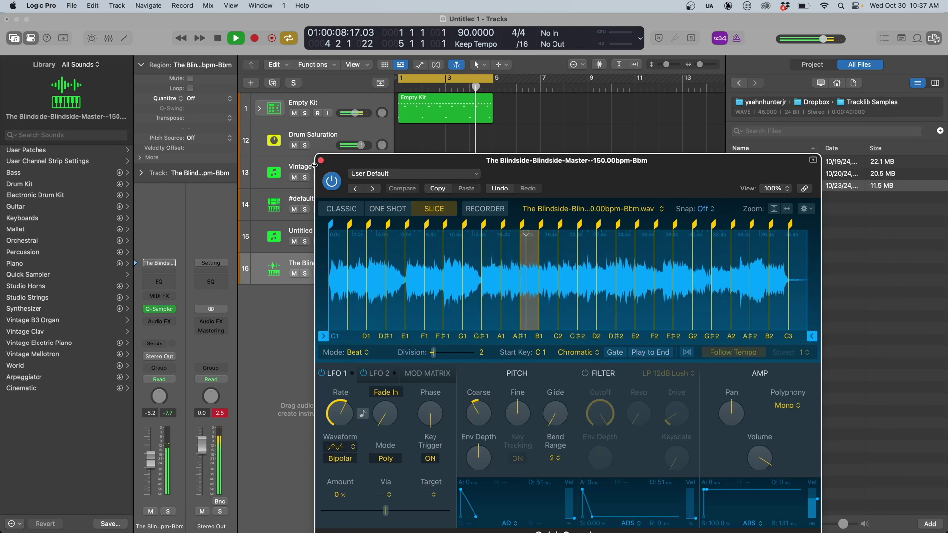
- Close Quick Sampler and bounce the Blindside region in place to a new track, muting the source
click(320, 161)
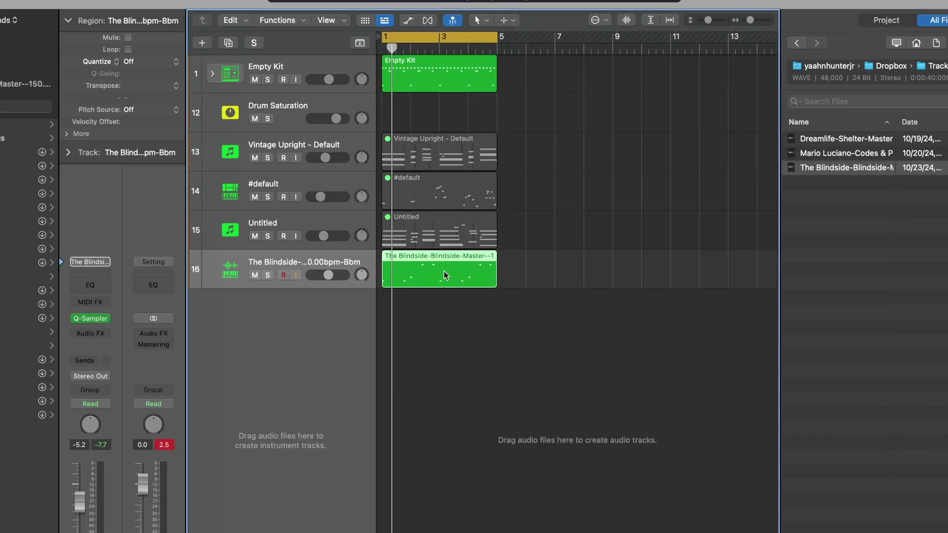
key(ctrl+b)
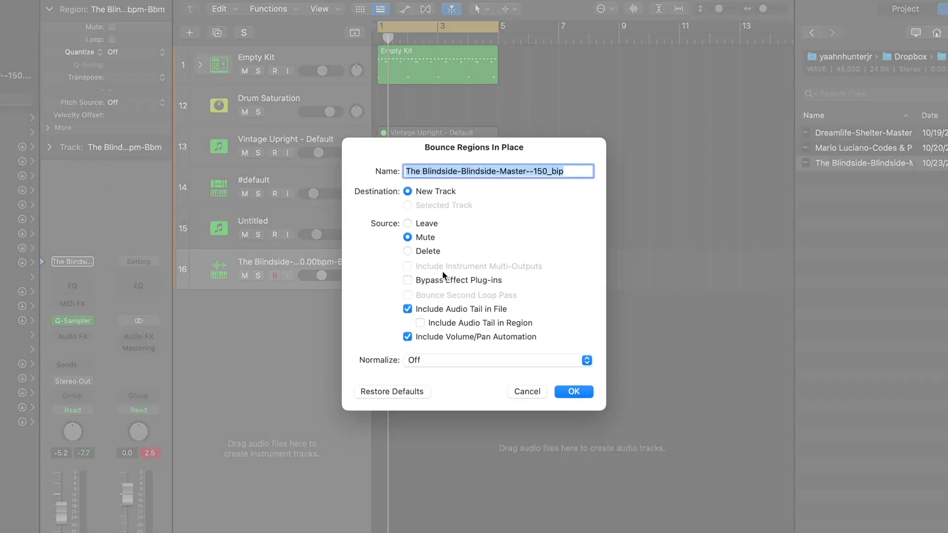
click(574, 392)
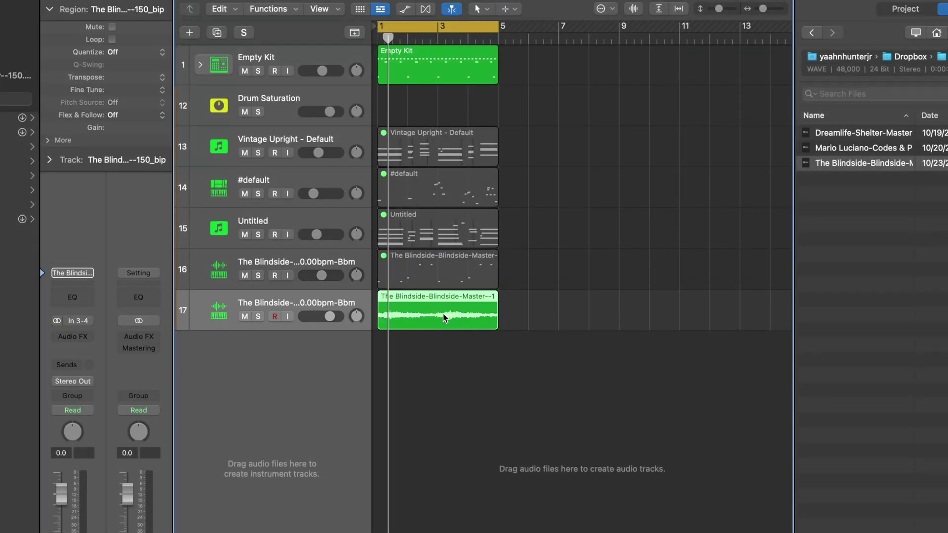
- Split the bounced Blindside audio region into vocals, drums, bass and other stems with Stem Splitter
right_click(443, 313)
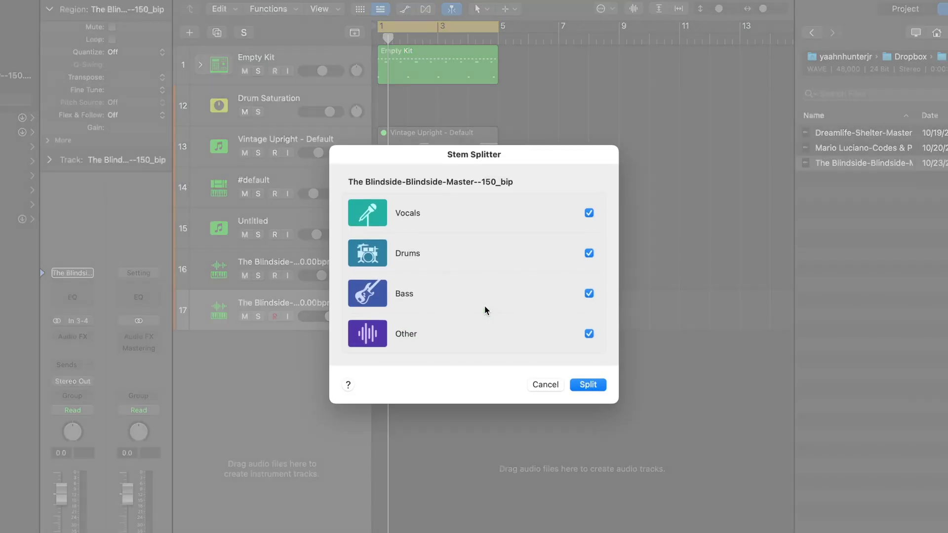
click(593, 388)
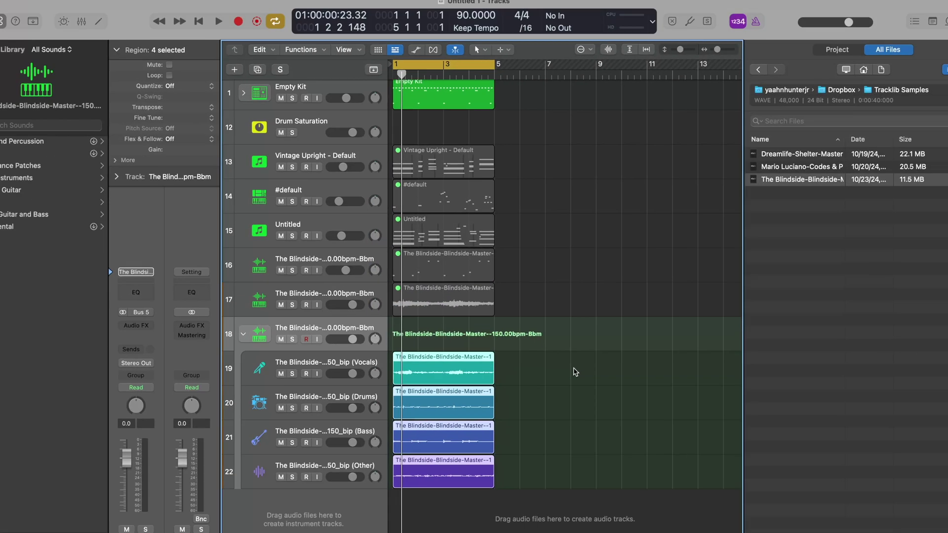
- Solo the Blindside vocals stem and the drums stem one after the other to audition each
click(257, 398)
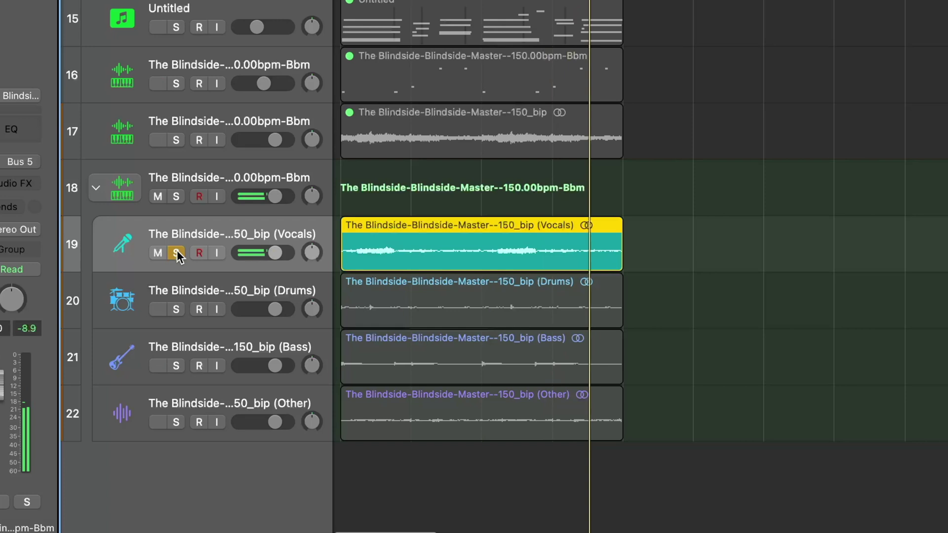
click(177, 252)
click(177, 308)
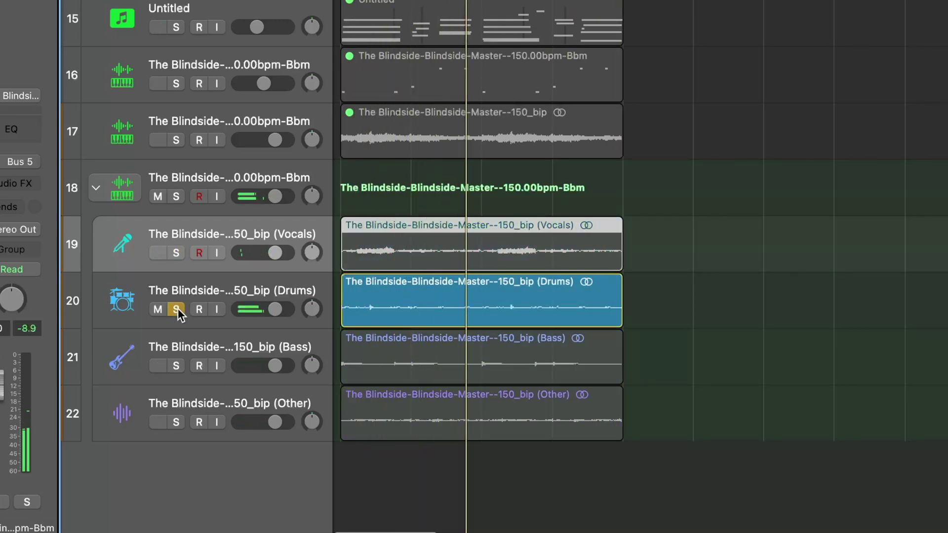
- Delete the Blindside drums stem region and its track
click(247, 289)
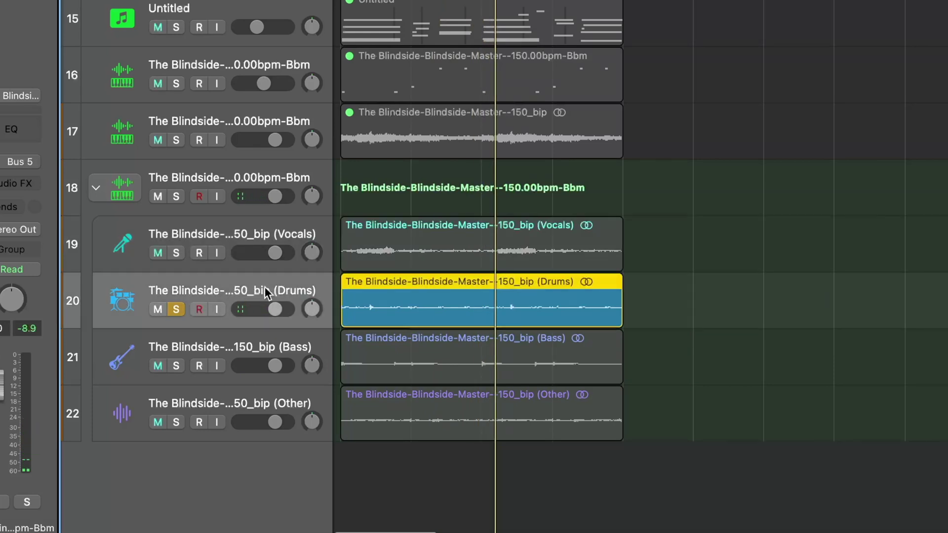
key(Delete)
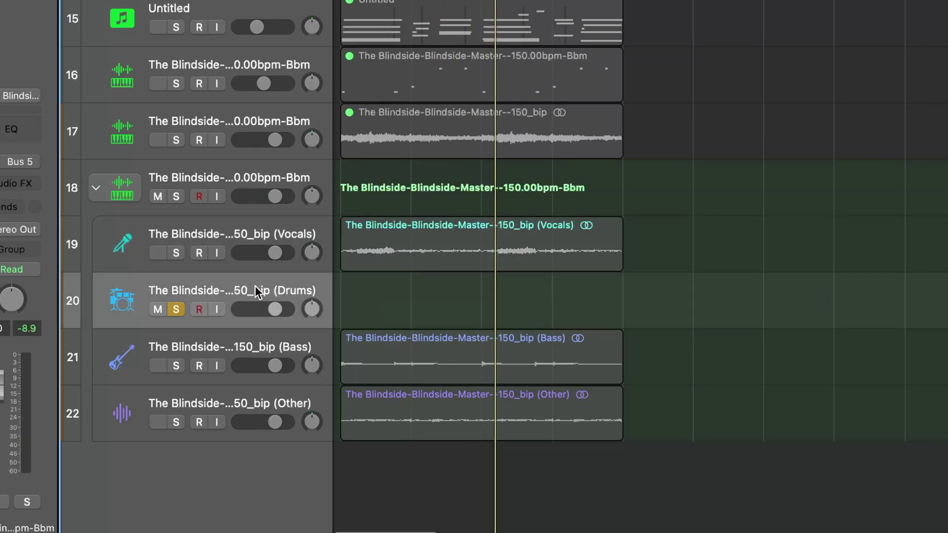
key(super+BackSpace)
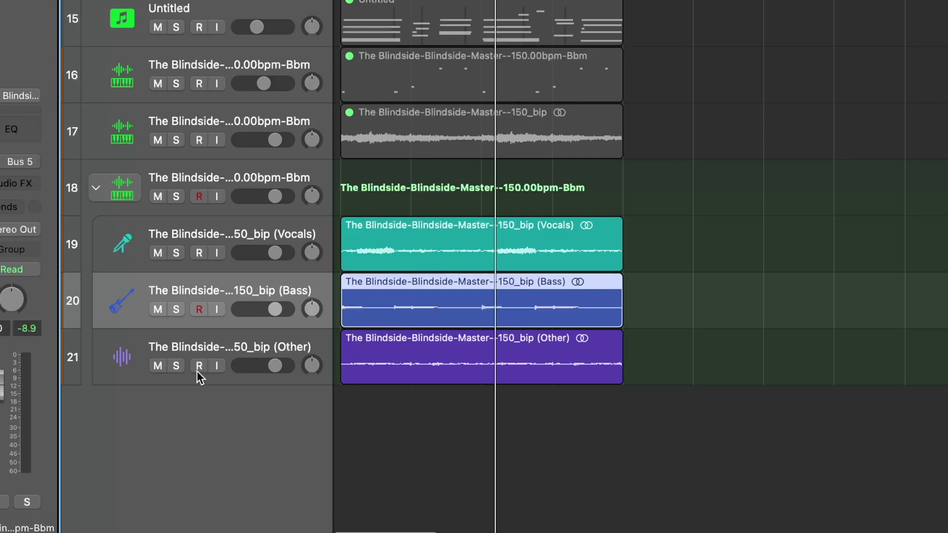
- Solo the Blindside Other stem and play it to audition its sound
click(177, 348)
click(174, 369)
key(space)
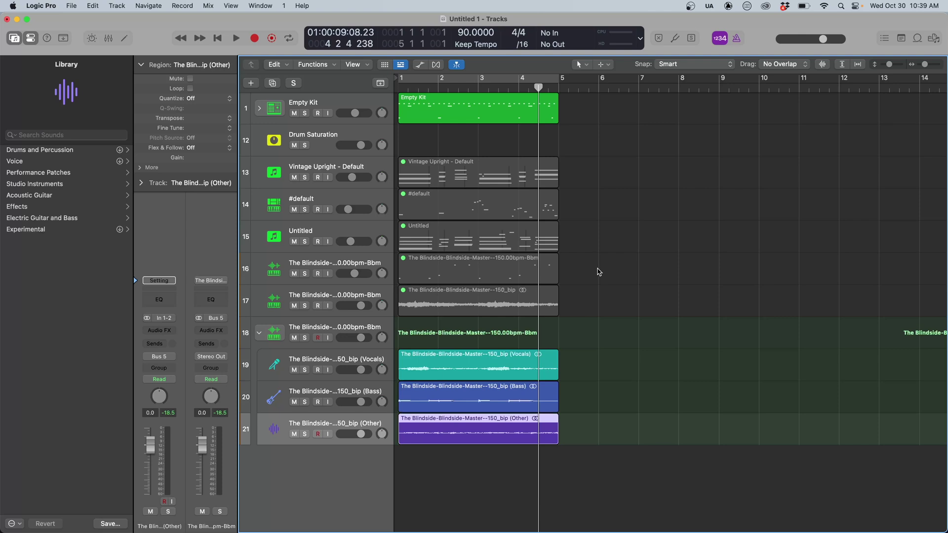
- Unmute the regions on the Vintage Upright, #default, Untitled and Blindside sampler tracks
drag(598, 272, 443, 169)
key(ctrl+m)
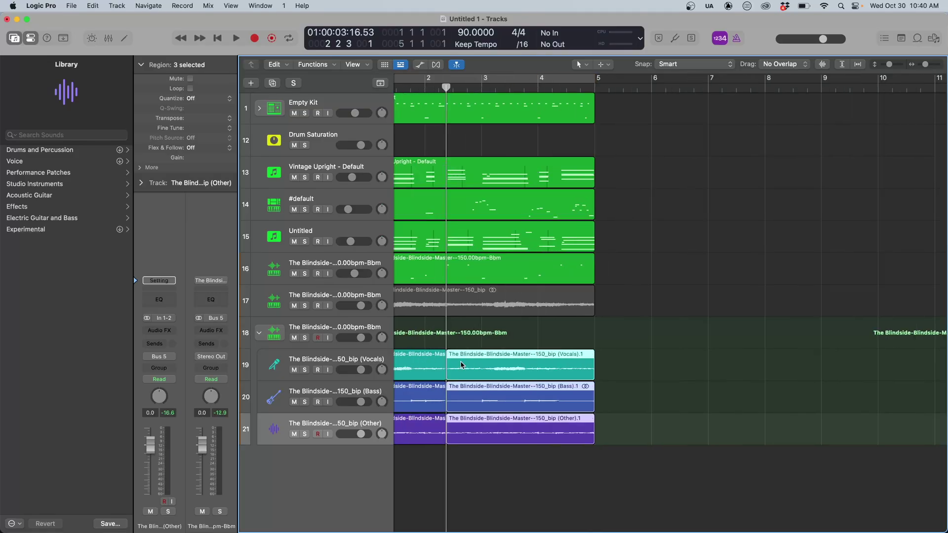
- Stop playback and split the vocals, bass and other stem regions at bar 3
key(super+Right)
key(super+Right)
key(super+Right)
key(super+Left)
key(super+Left)
key(super+Left)
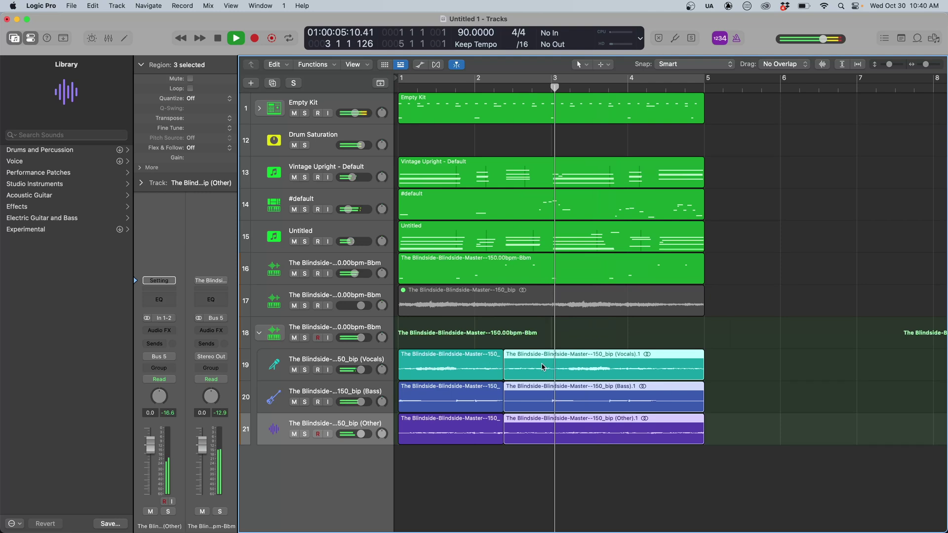
key(space)
super+click(553, 387)
drag(552, 340, 558, 440)
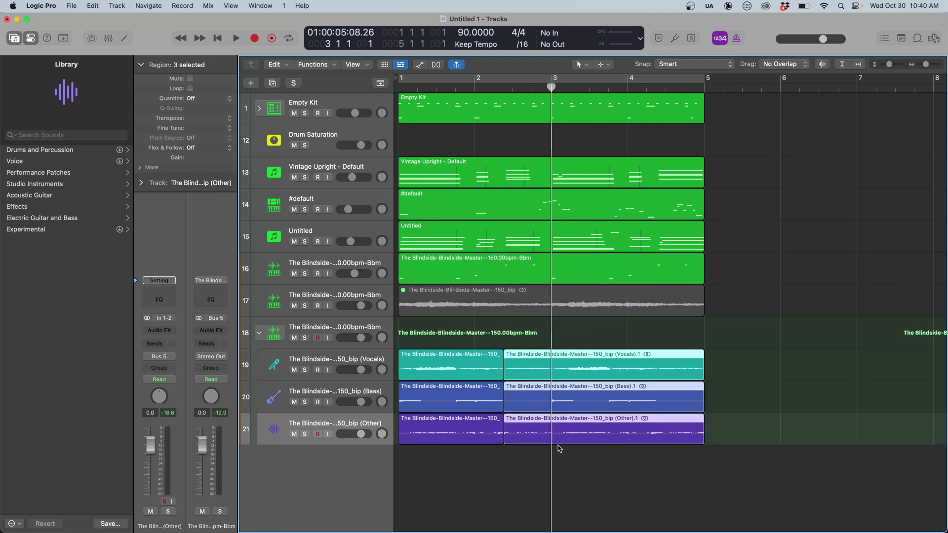
key(super+t)
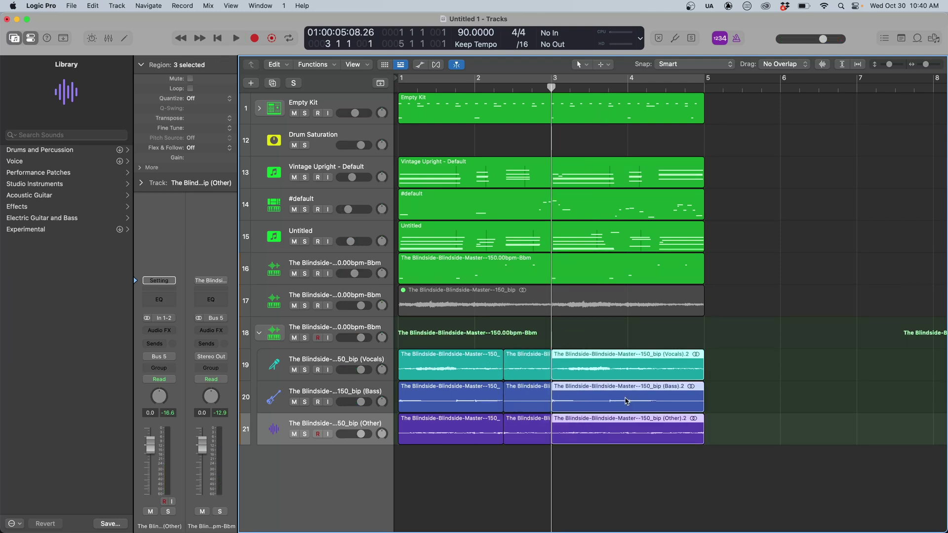
- Transpose the short segments just before bar 3 on all three stem tracks by -2
scroll(577, 409, left, 1)
click(527, 372)
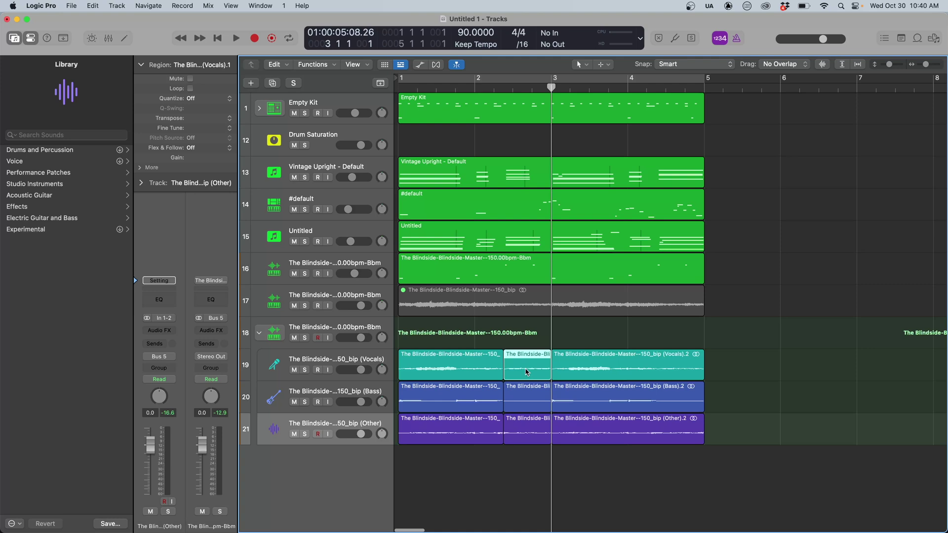
drag(536, 459, 521, 363)
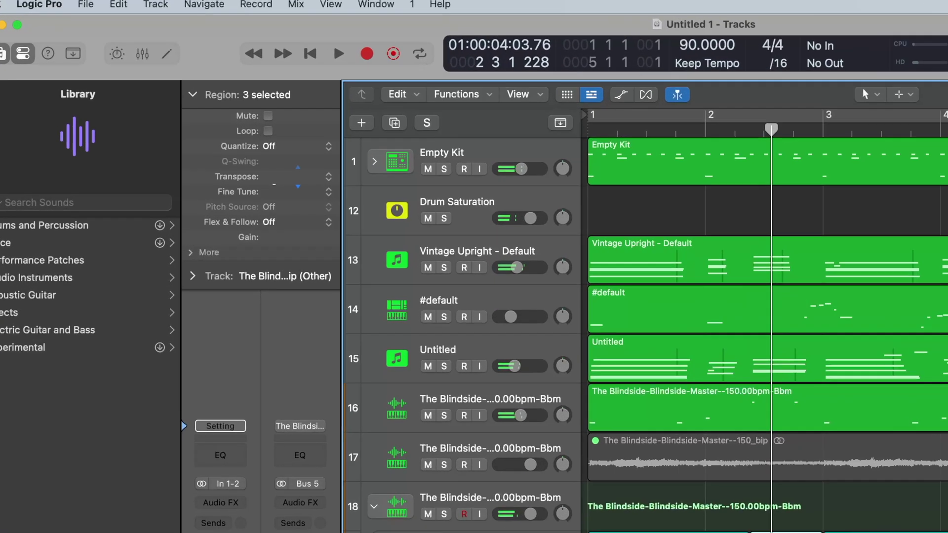
drag(209, 118, 210, 120)
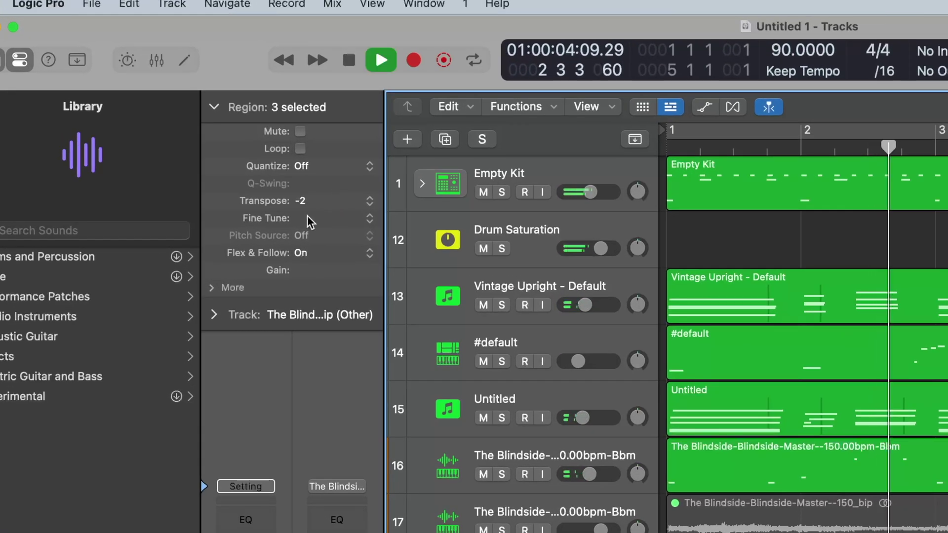
- Play from bar 2 to audition the soloed vocals and bass stems, and turn off the vocals solo
double_click(805, 143)
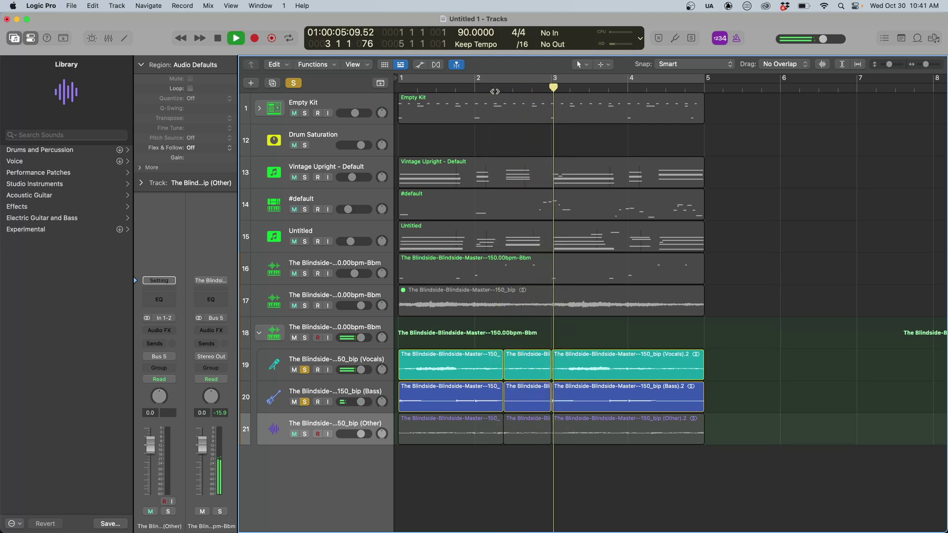
key(space)
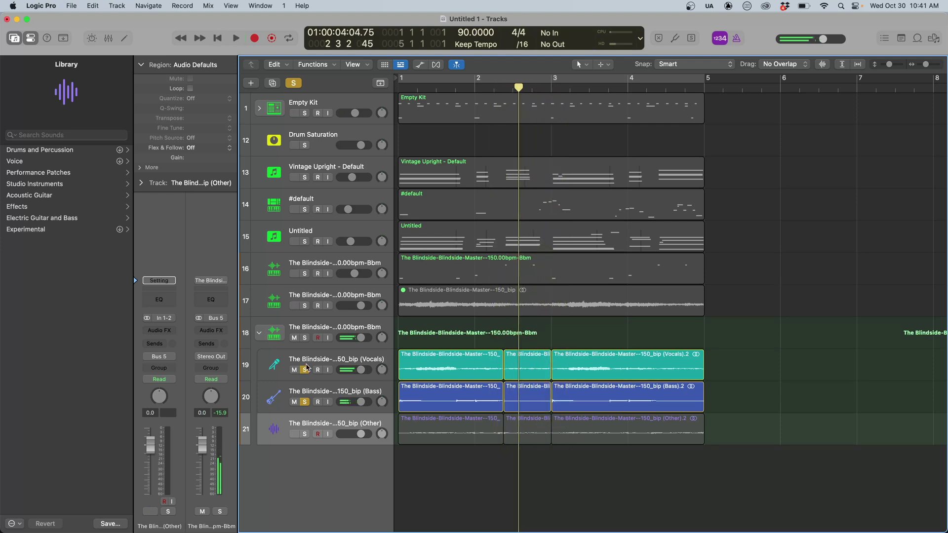
click(307, 366)
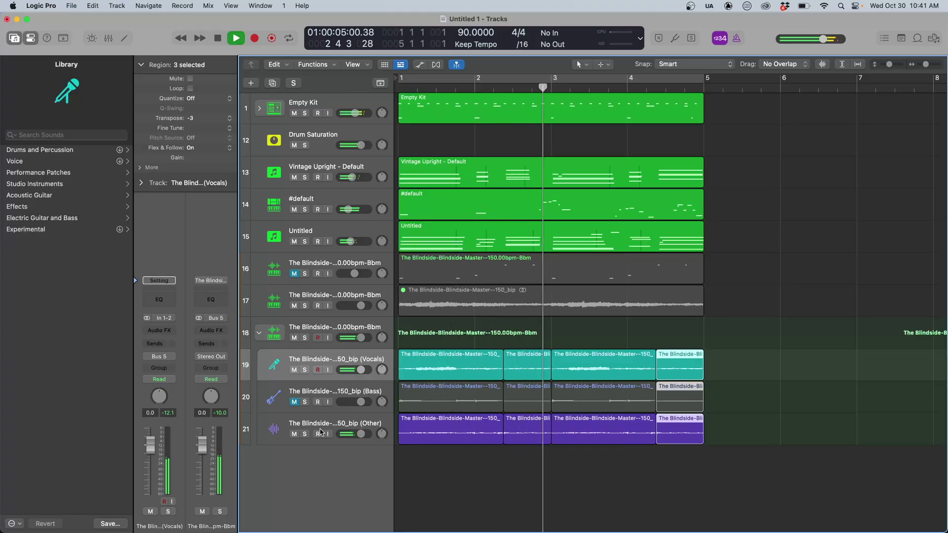
- In the general editing settings, set Right Mouse Button to Is Assignable to a Tool and close the settings
scroll(626, 363, down, 5)
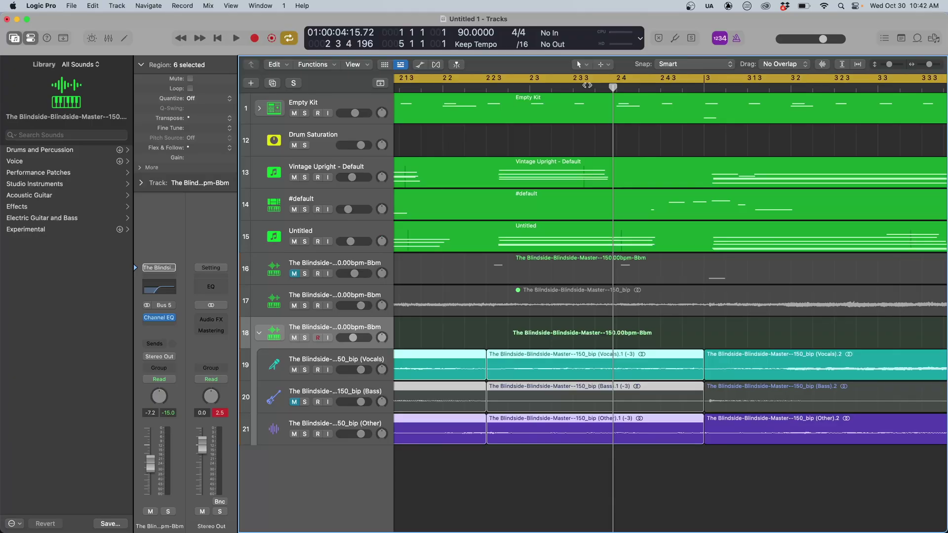
key(super+comma)
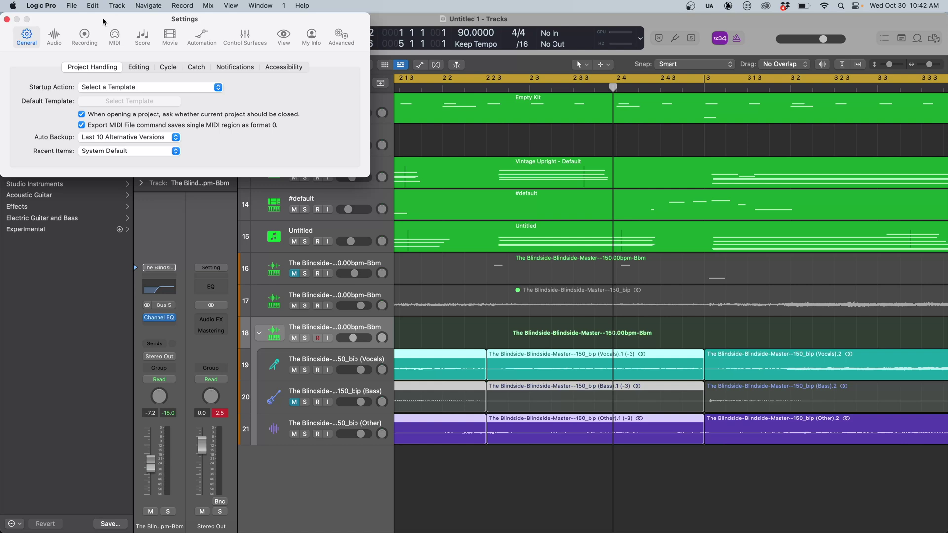
drag(103, 17, 384, 73)
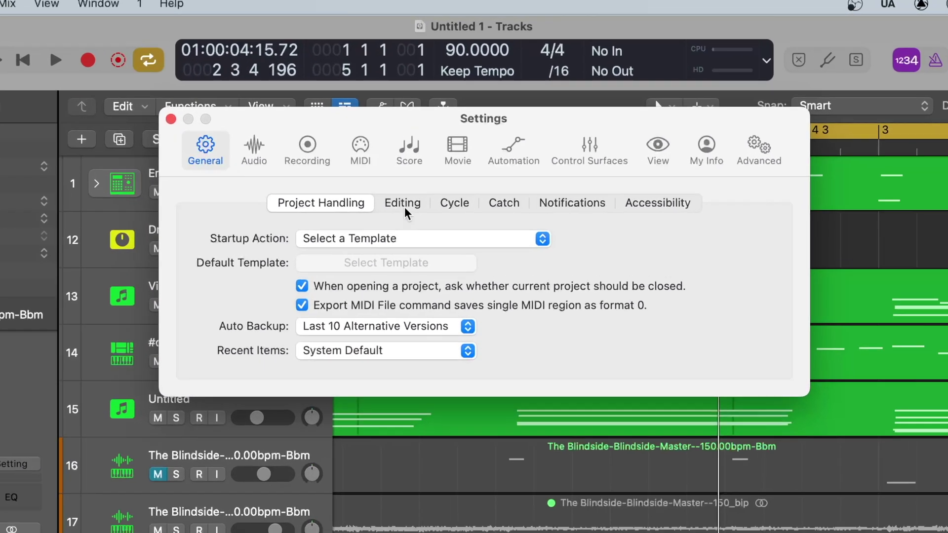
click(403, 204)
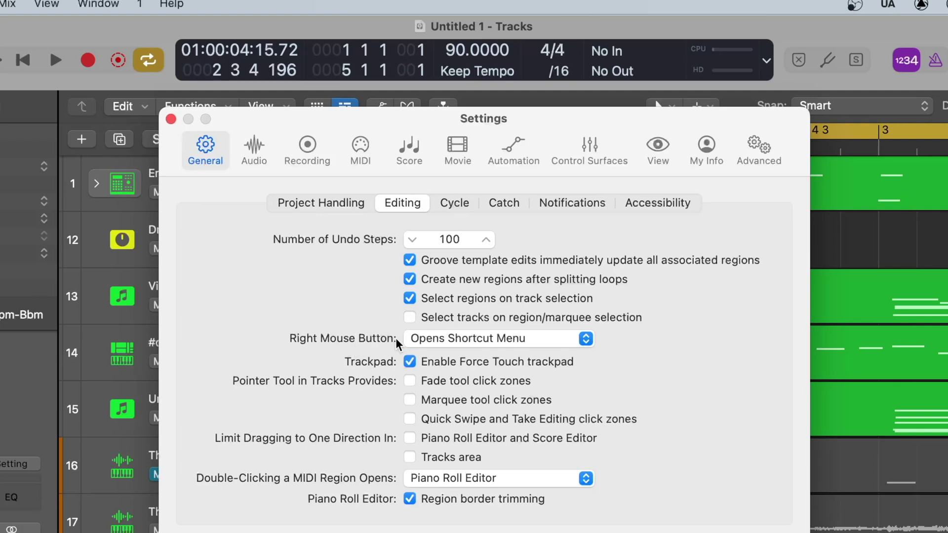
click(448, 341)
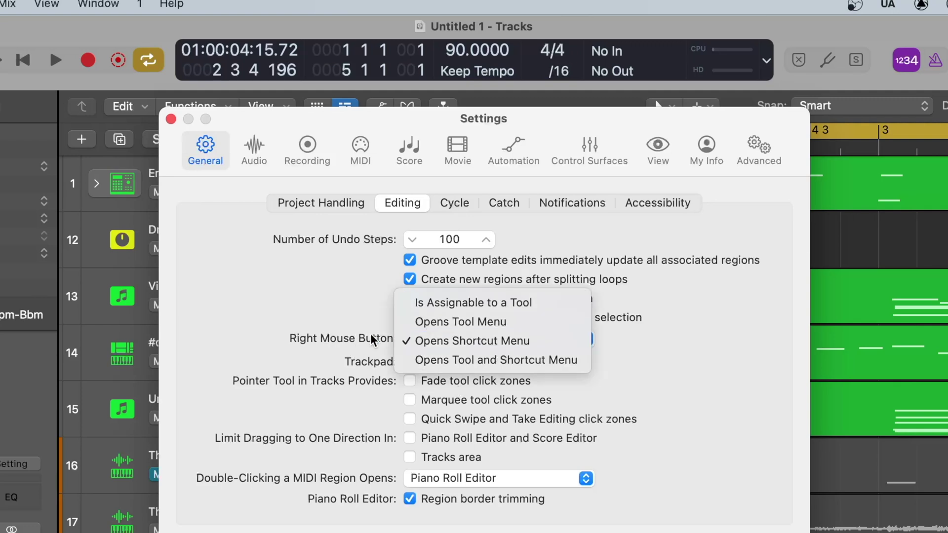
click(497, 305)
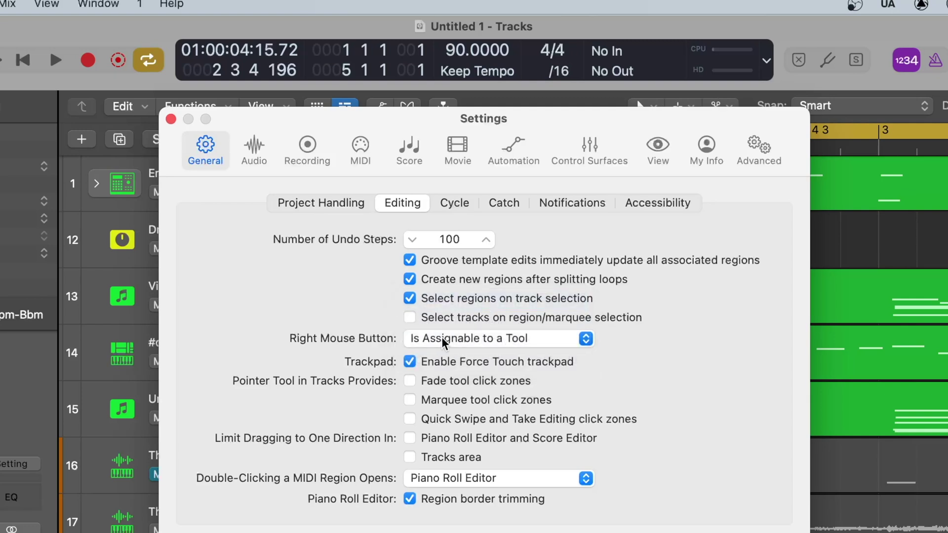
click(171, 119)
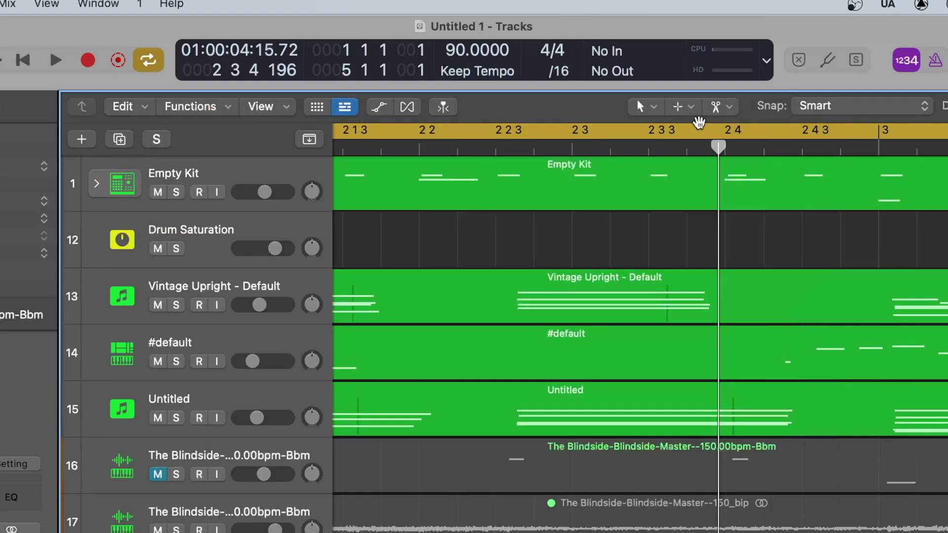
- Assign the Fade Tool to the right mouse button and crossfade all three stems across the cut at bar 3
click(717, 108)
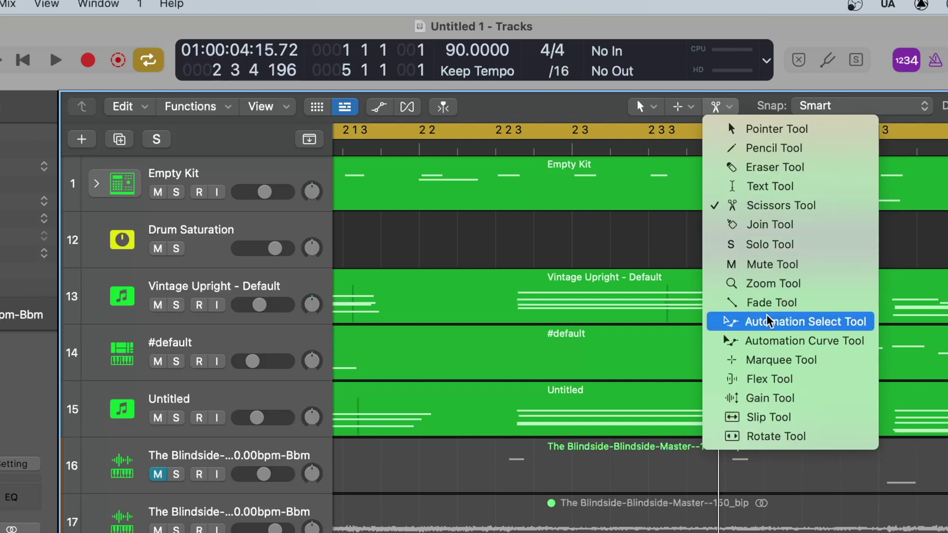
click(714, 303)
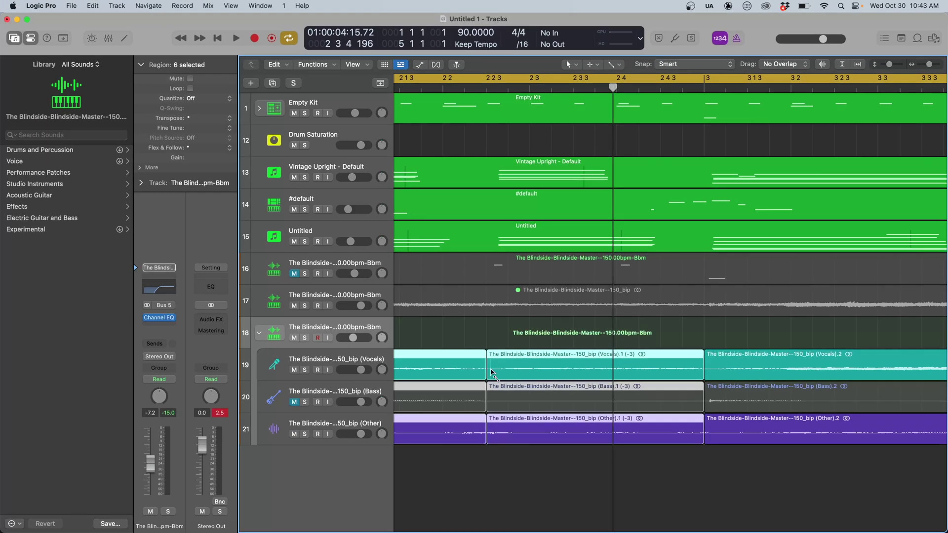
drag(723, 468, 699, 357)
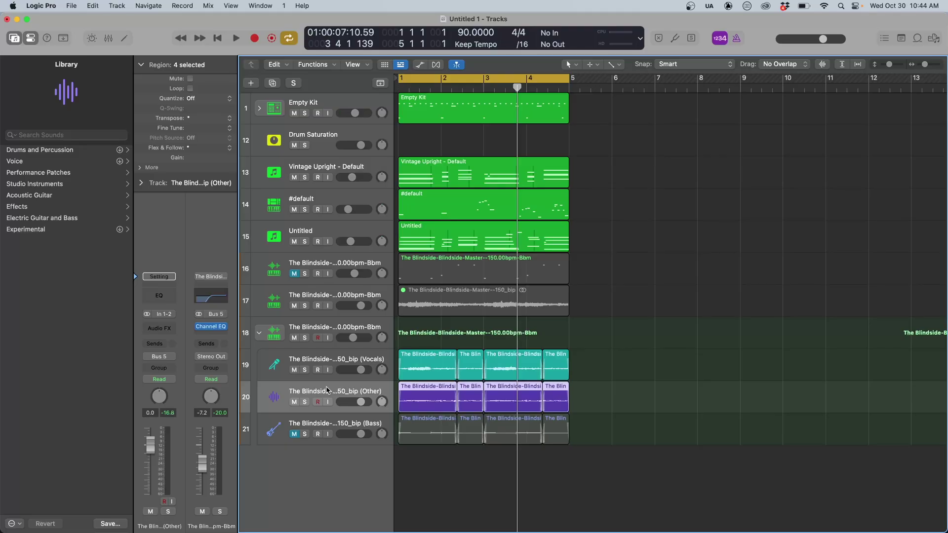
- Unmute the bass stem track, hide the mixer and clear the region selection
click(608, 411)
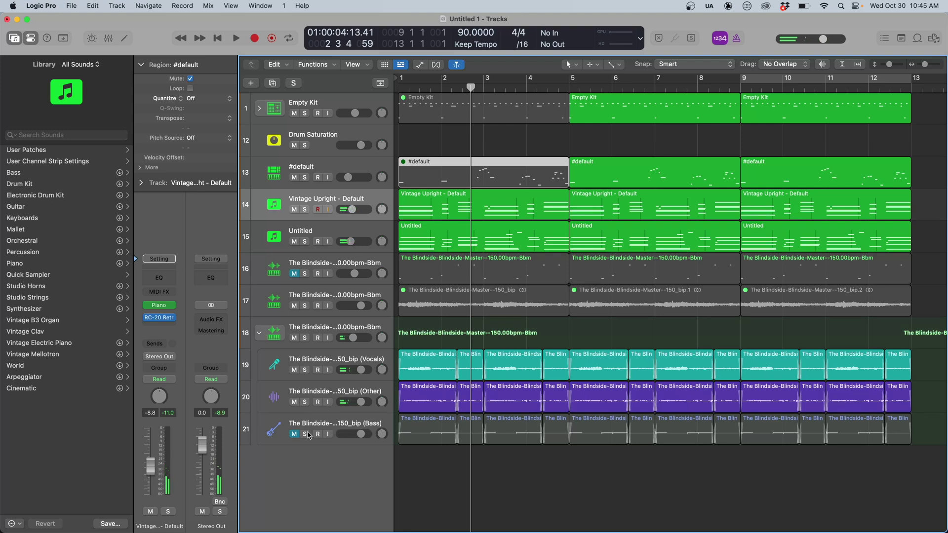
click(294, 433)
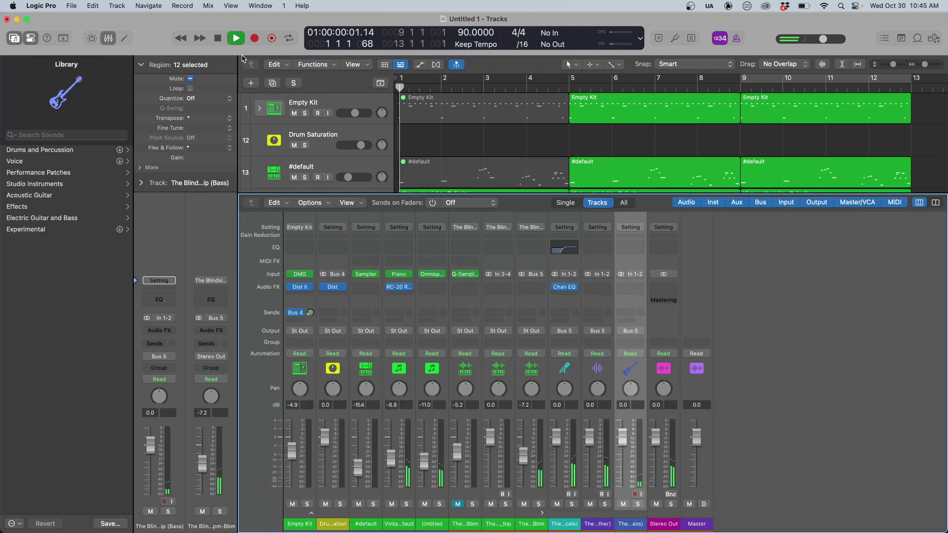
key(x)
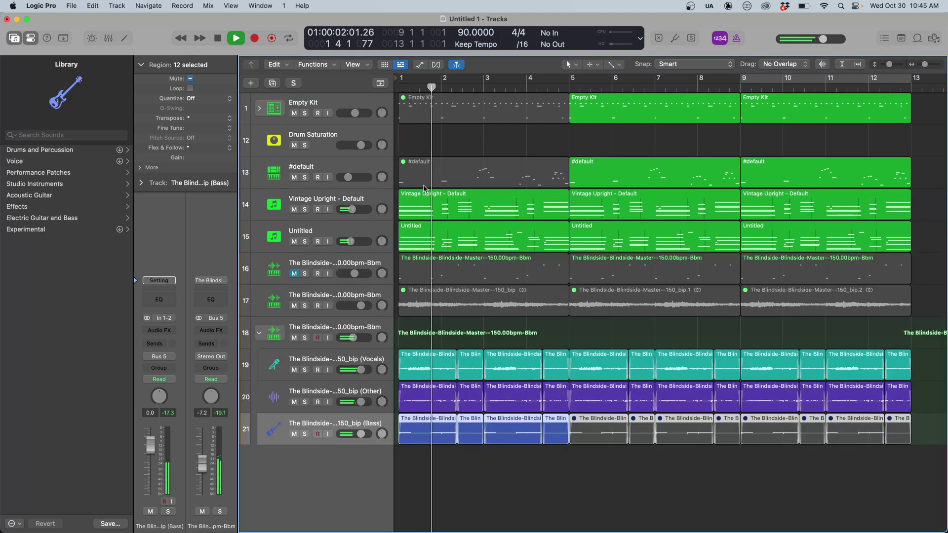
click(478, 450)
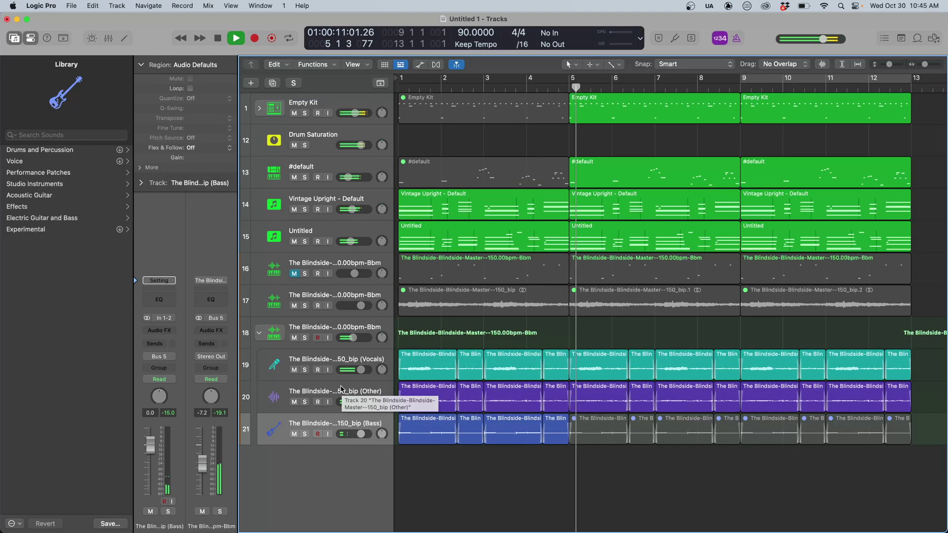
- Play the arrangement after bar 5, muting and unmuting the vocals stem to compare the mix
scroll(523, 348, down, 5)
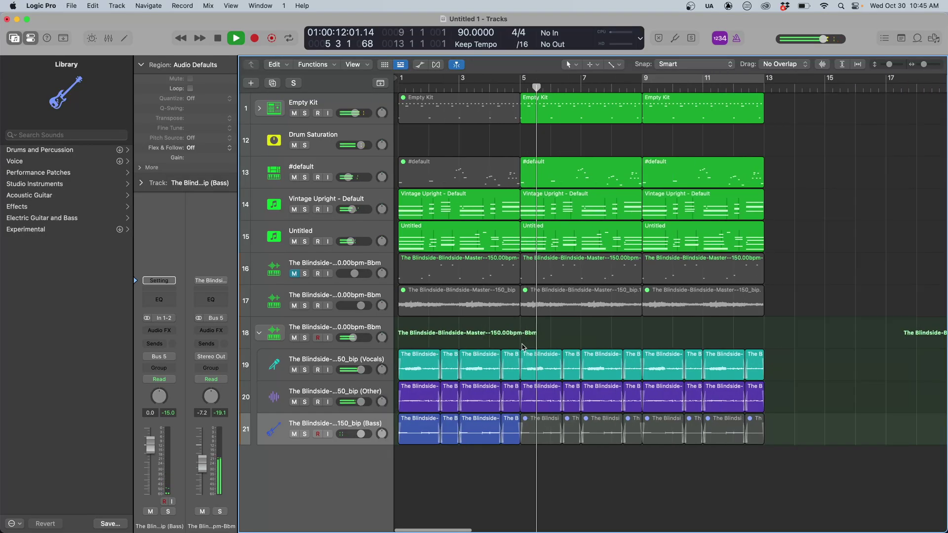
scroll(514, 356, up, 5)
key(space)
scroll(483, 380, left, 5)
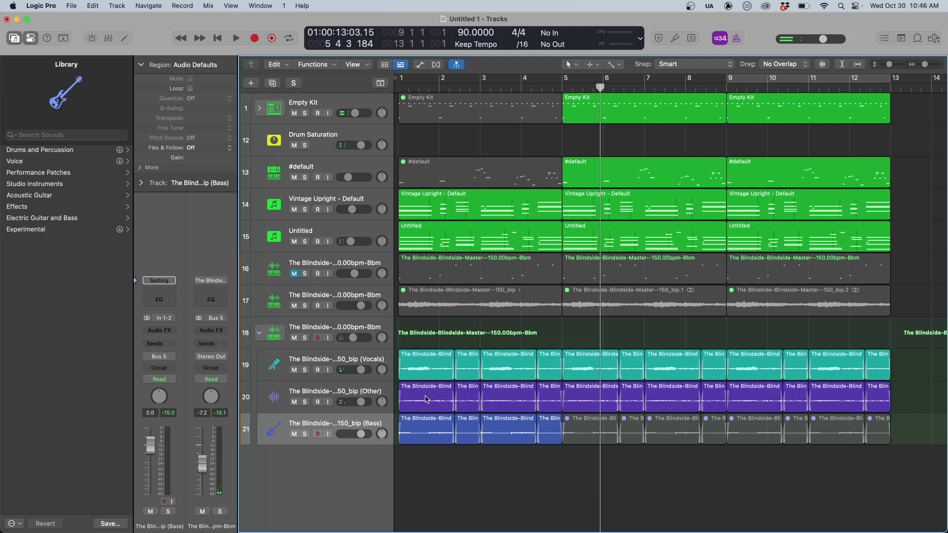
key(space)
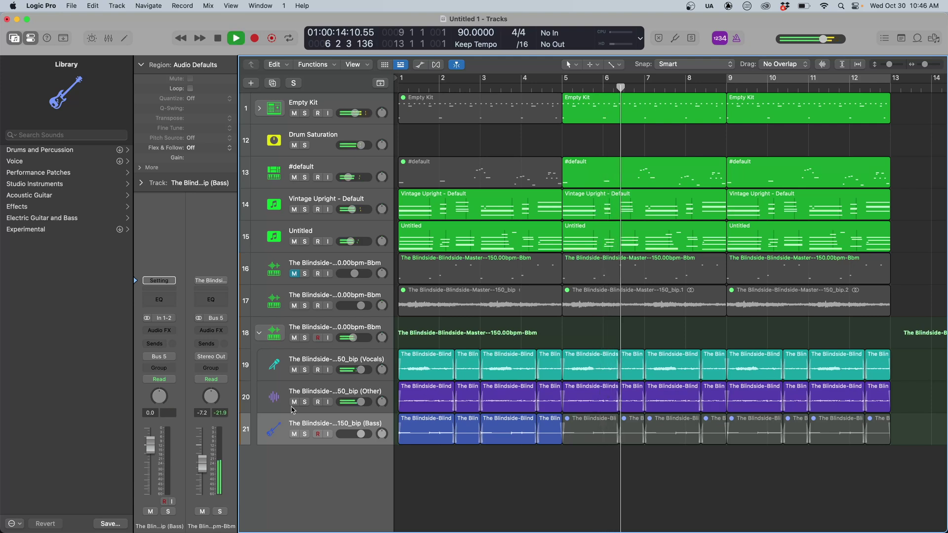
click(295, 370)
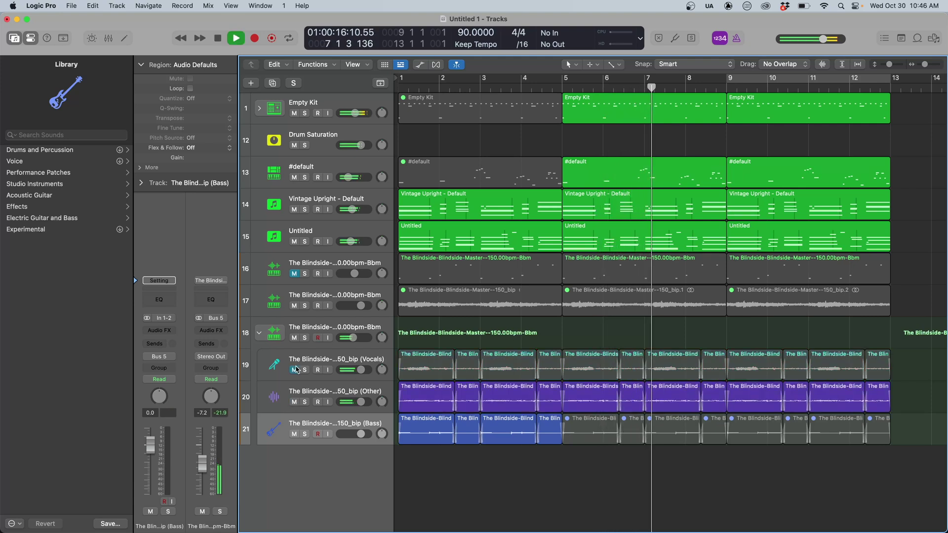
click(295, 369)
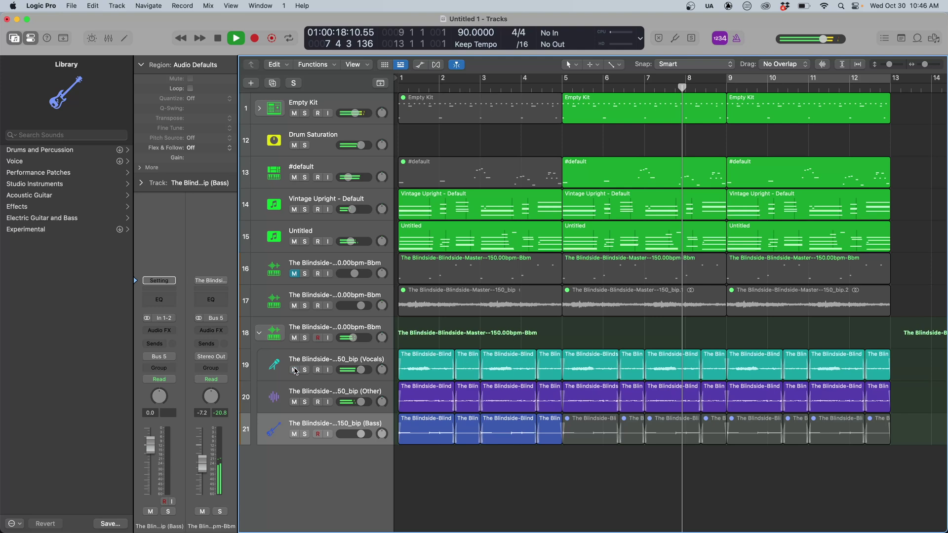
- Mute the four vocals stem regions between bars 9 and 13 and play the arrangement from bar 9
scroll(867, 371, right, 3)
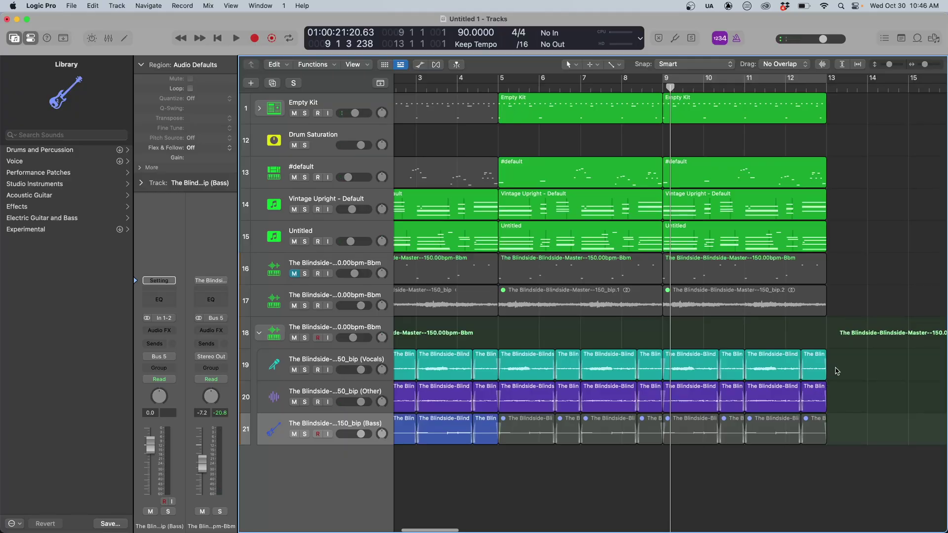
drag(852, 378, 706, 371)
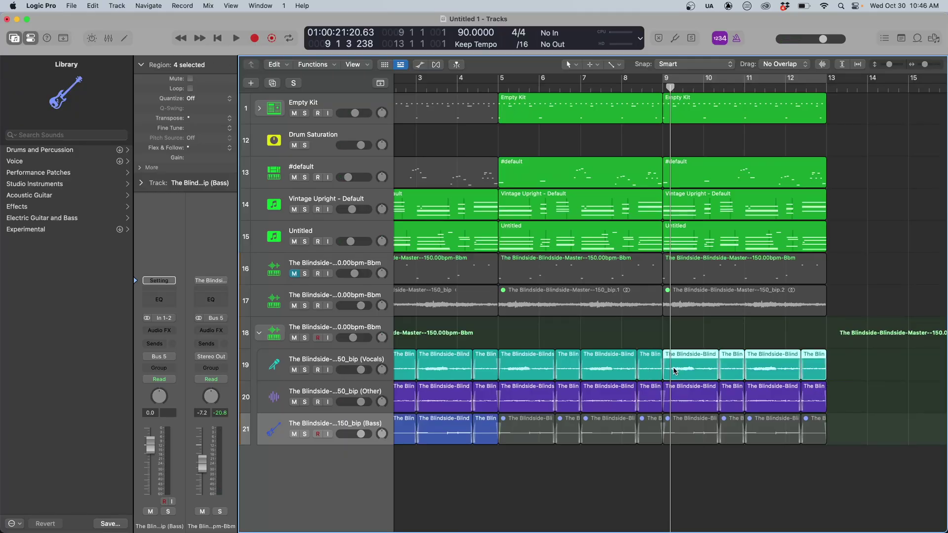
key(ctrl+m)
key(space)
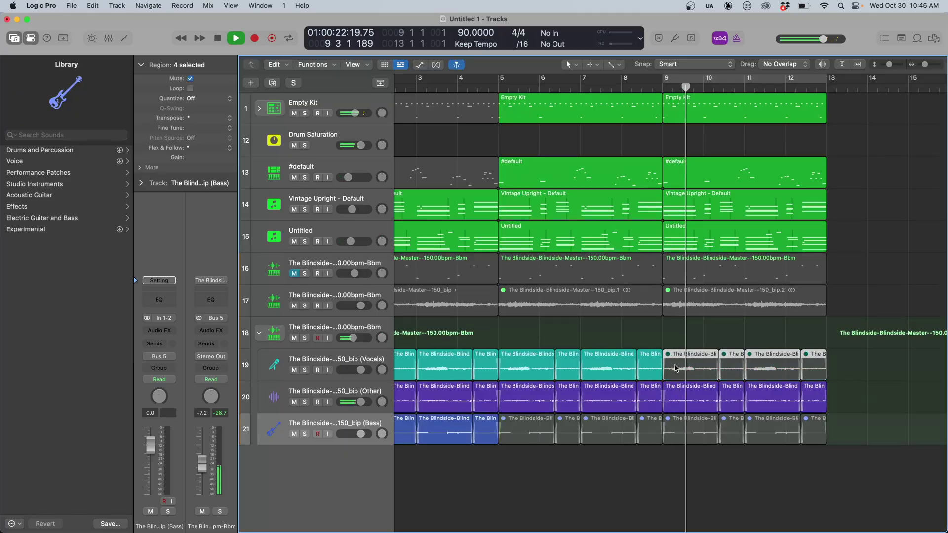
- Replay the arrangement from around bar 9 and move the playback position back to bar 5
scroll(680, 116, right, 2)
scroll(678, 116, down, 5)
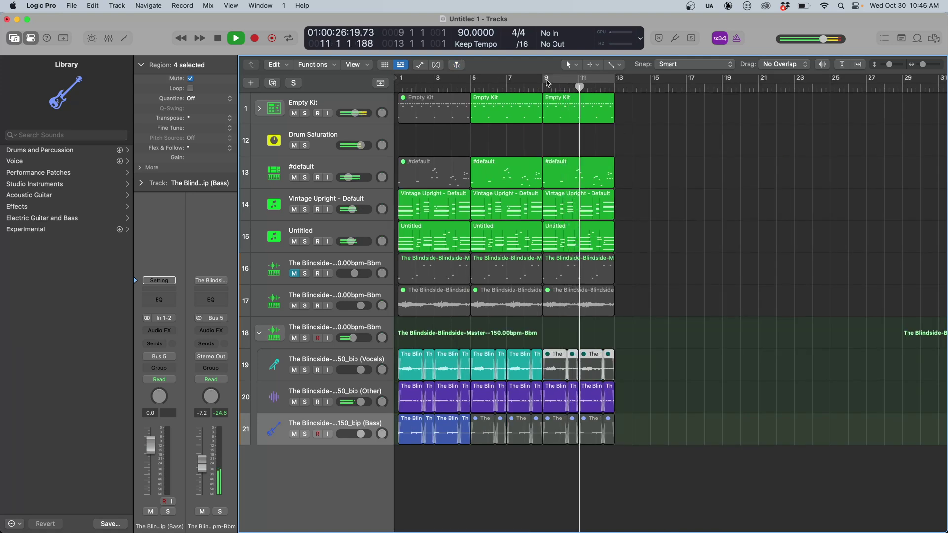
click(556, 77)
drag(543, 77, 468, 85)
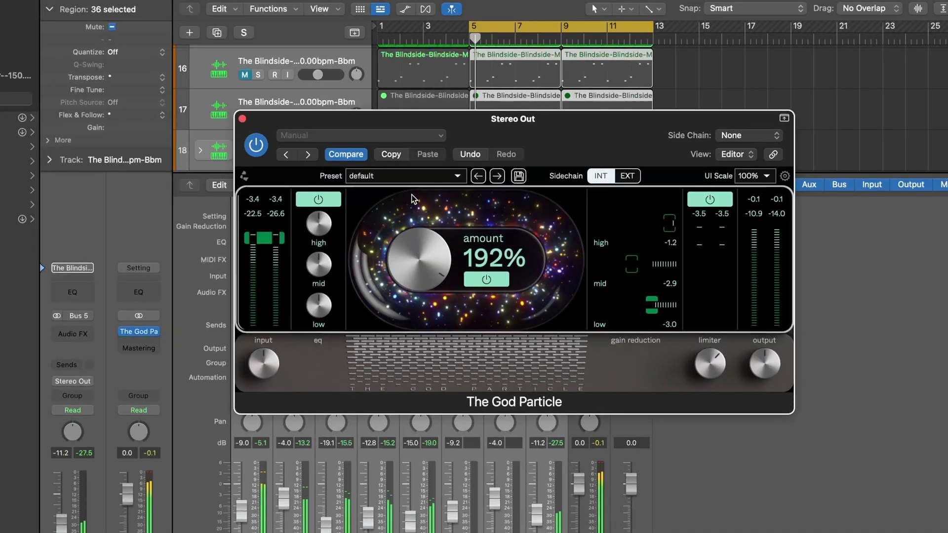
- Try The God Particle's amount at 200% on the Stereo Out channel during playback, and set it to 122%
drag(413, 198, 419, 326)
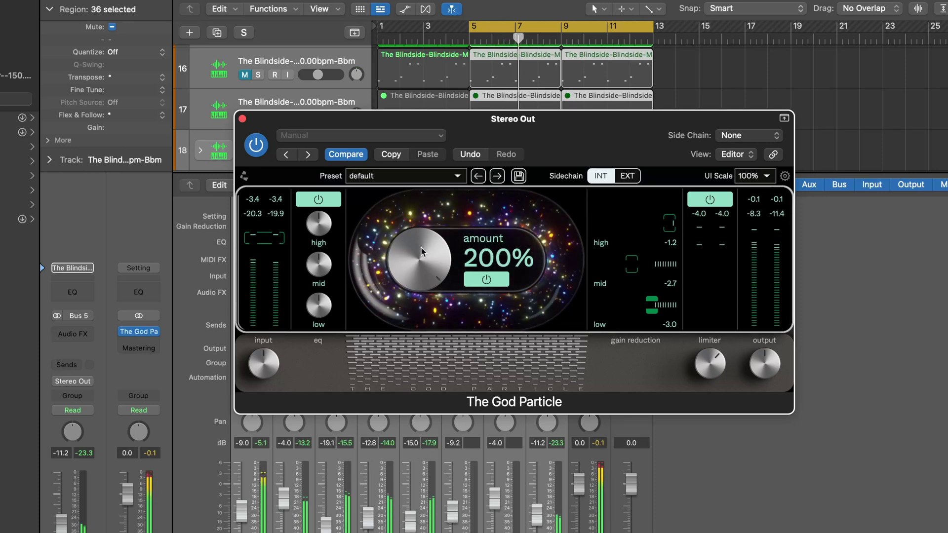
drag(422, 248, 422, 275)
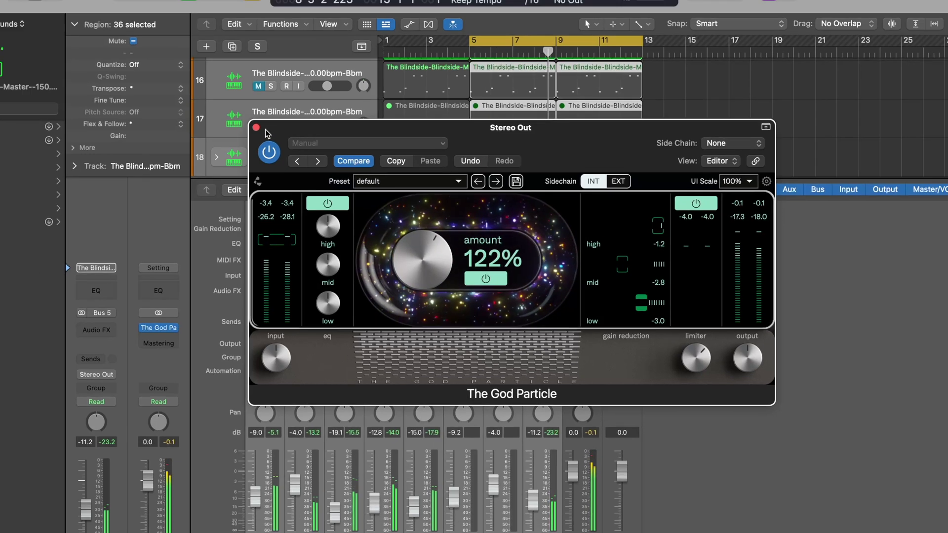